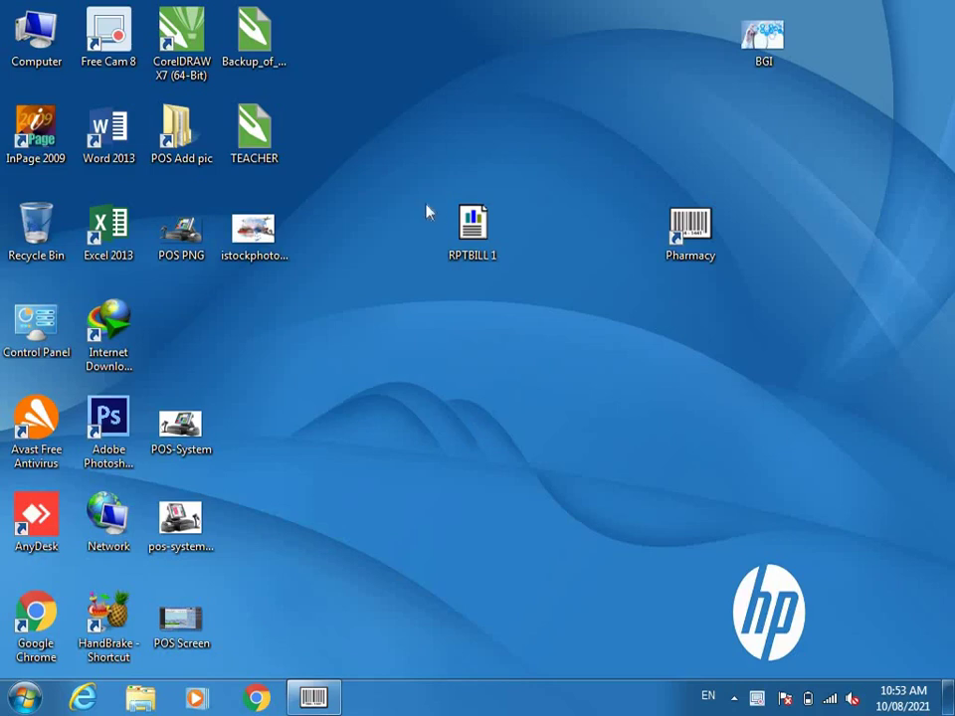
- Launch the Pharmacy program and log in with the administrator user ID and account password
{"action": "left_click", "coordinate": [685, 231]}
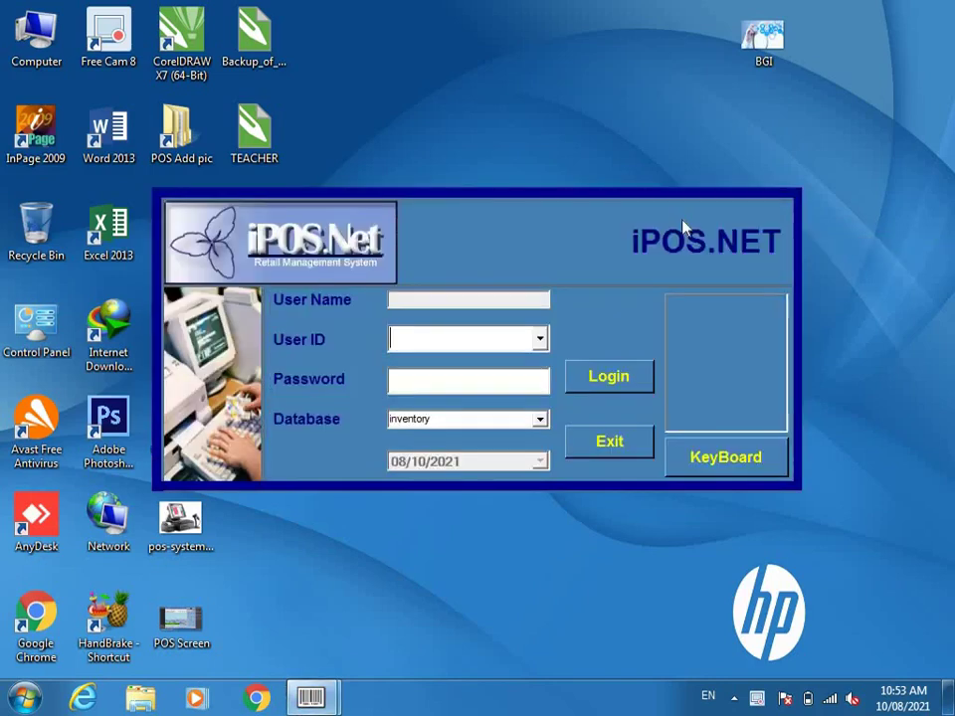
{"action": "type", "text": "A"}
{"action": "key", "text": "Tab"}
{"action": "type", "text": "***"}
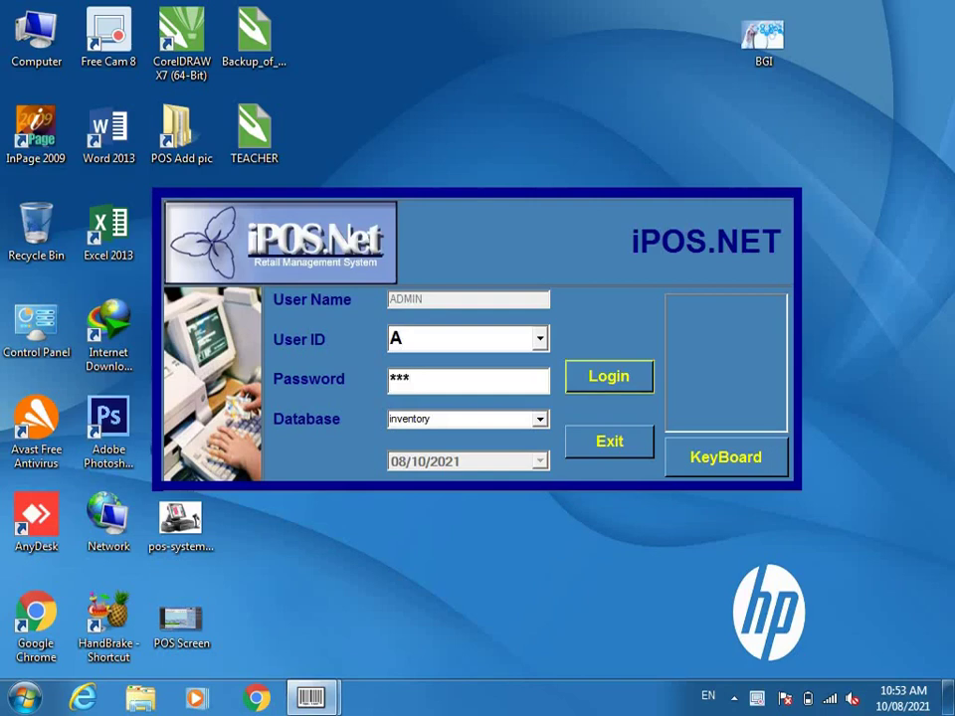
{"action": "key", "text": "Return"}
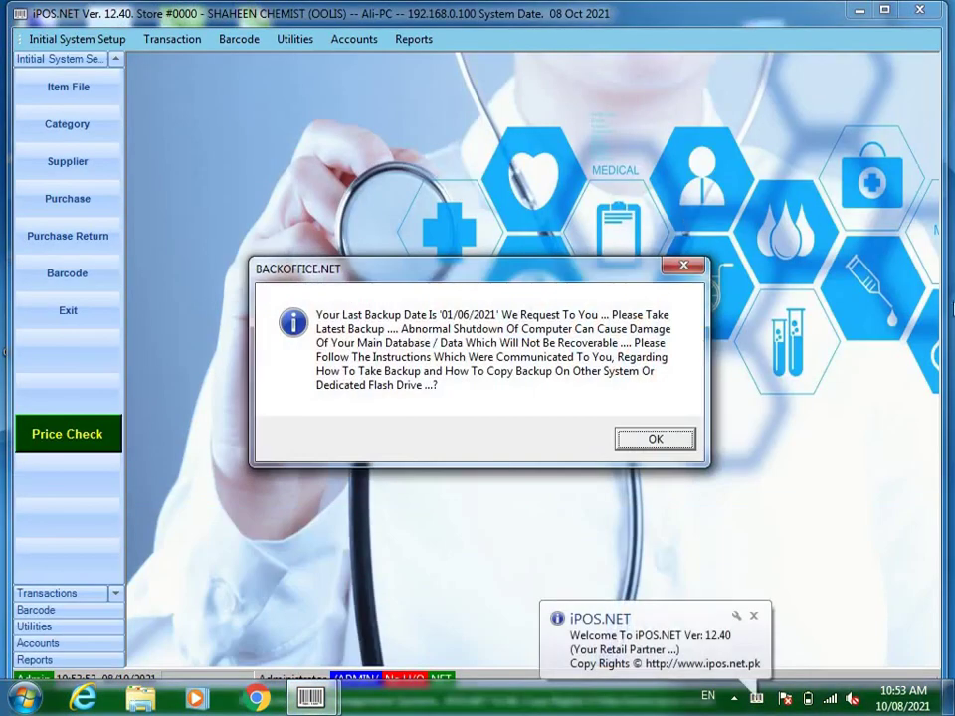
- Dismiss the backup reminder, cancel the backup folder choice, exit the backup utility, and maximize the window
{"action": "left_click", "coordinate": [684, 266]}
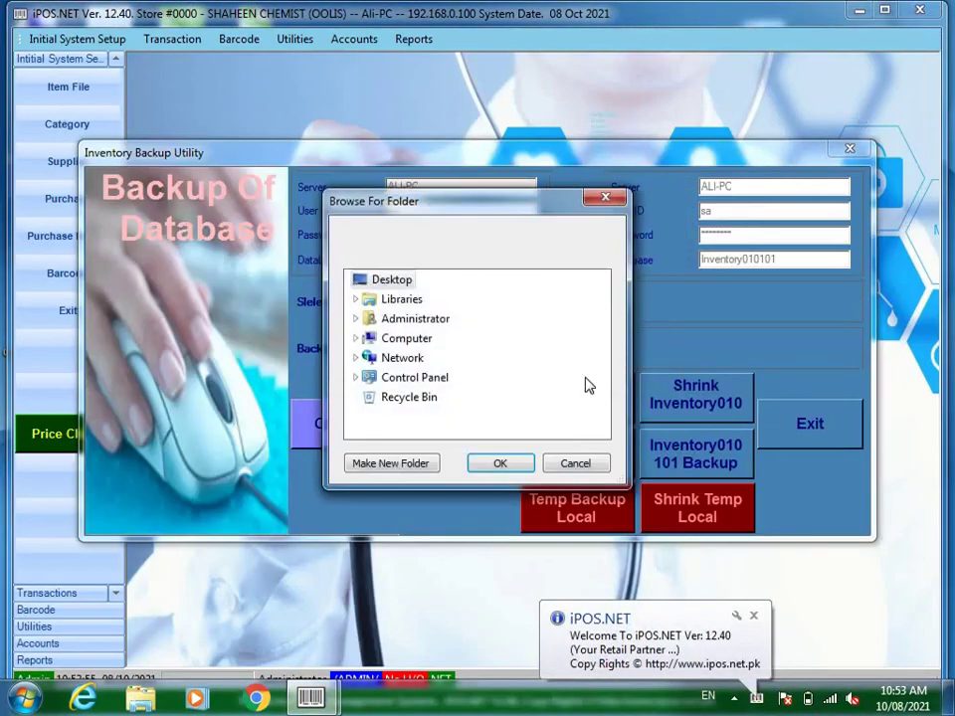
{"action": "left_click", "coordinate": [555, 463]}
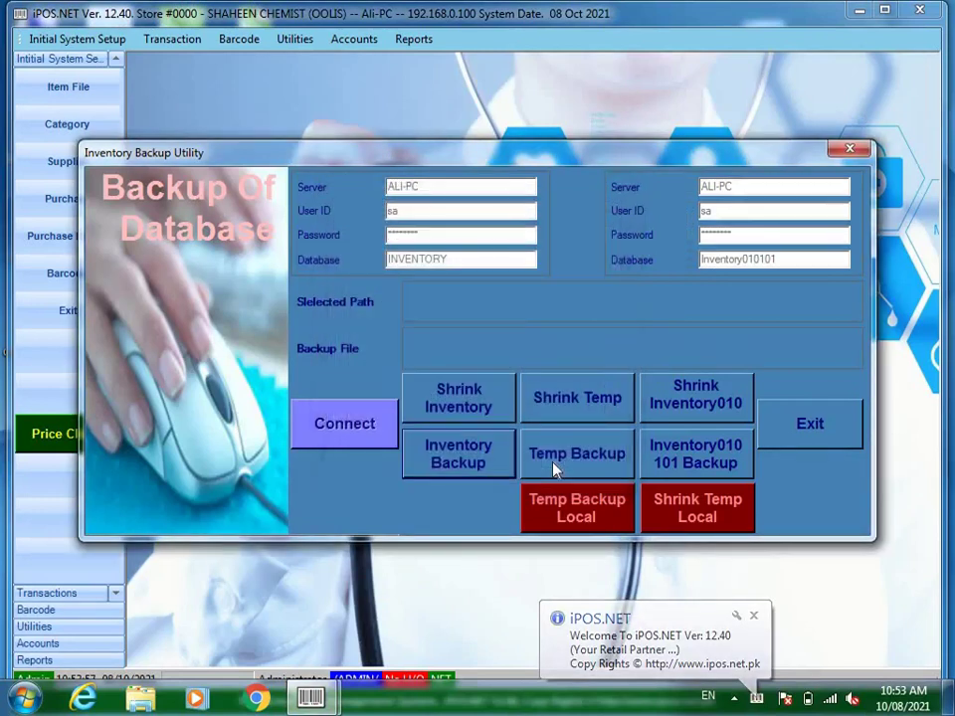
{"action": "left_click", "coordinate": [788, 426]}
{"action": "left_click", "coordinate": [885, 10]}
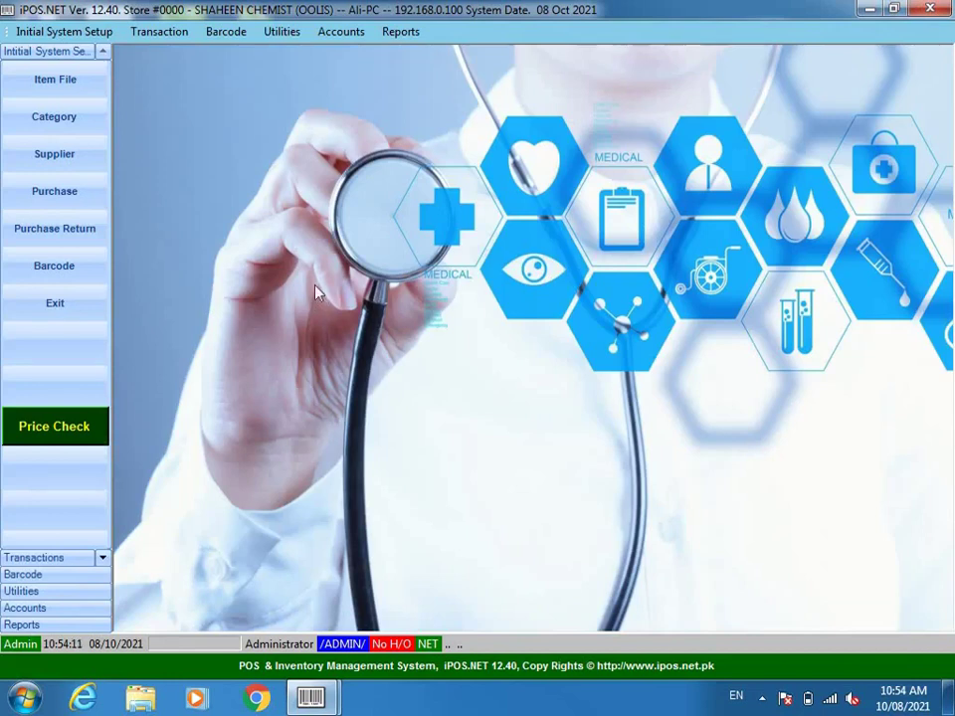
- Open the Item File from the Initial System Setup panel
{"action": "left_click", "coordinate": [66, 87]}
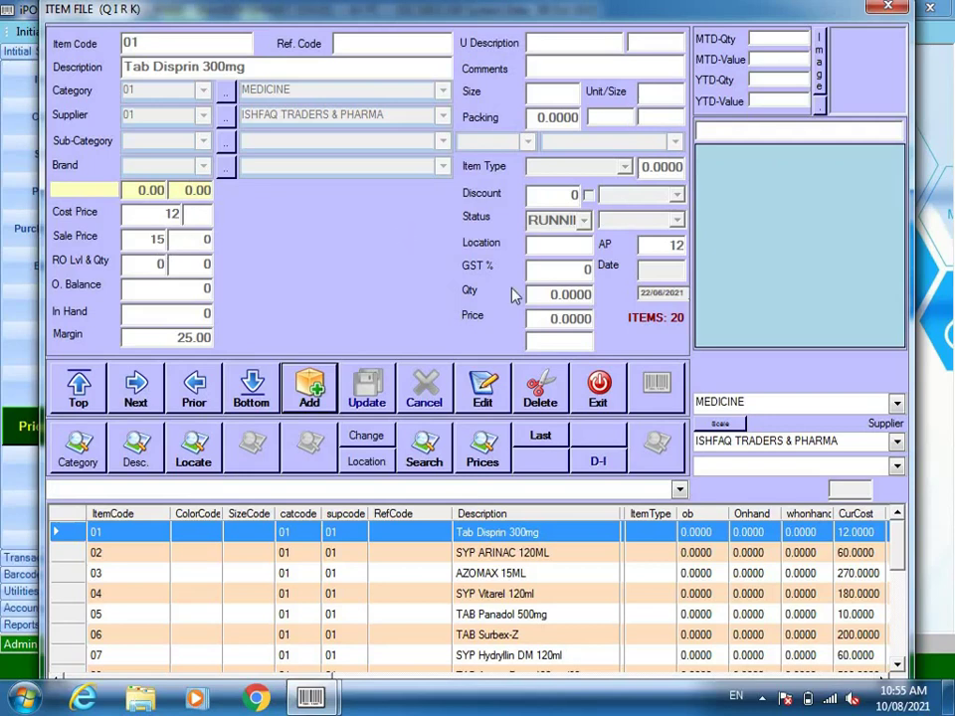
- Close the Item File, review the MEDICINE and SURGICAL categories, and open the Suppliers record
{"action": "left_click", "coordinate": [597, 388]}
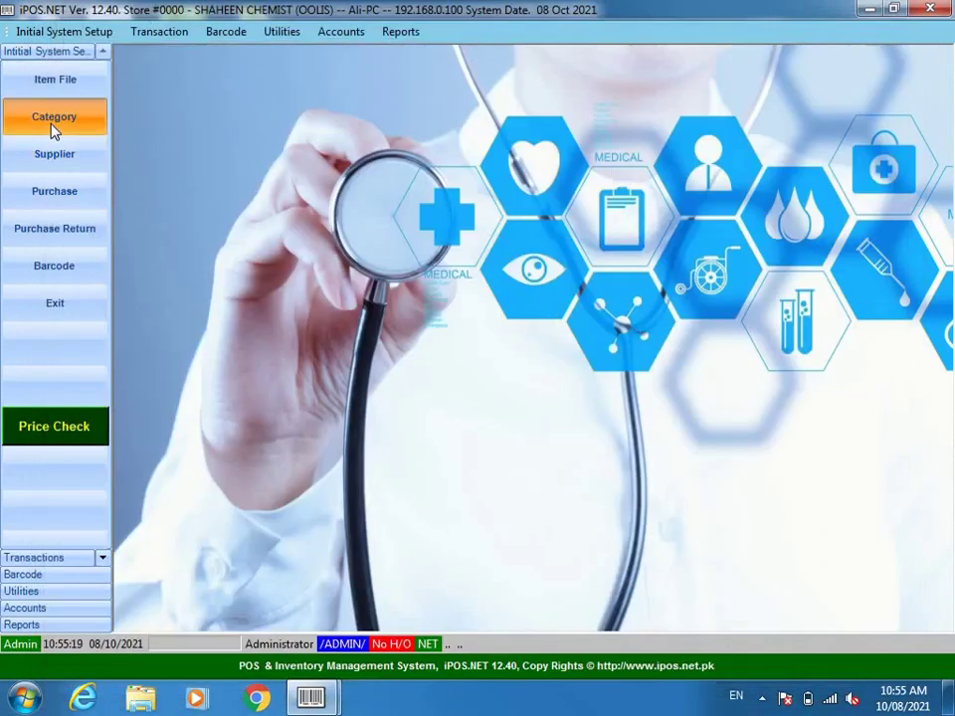
{"action": "left_click", "coordinate": [51, 121]}
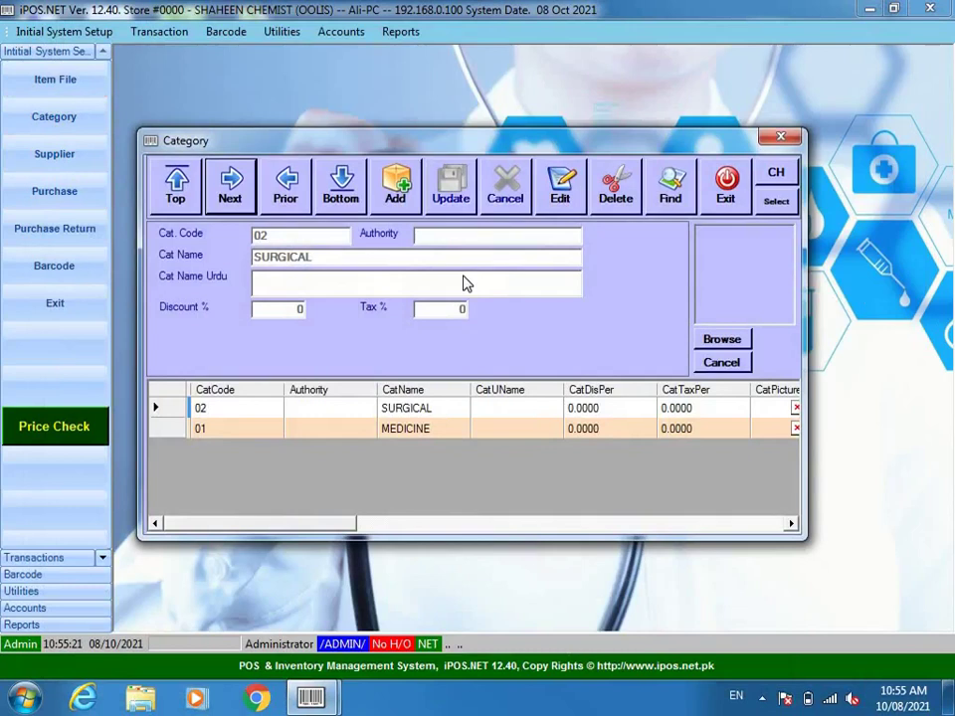
{"action": "left_click", "coordinate": [411, 432]}
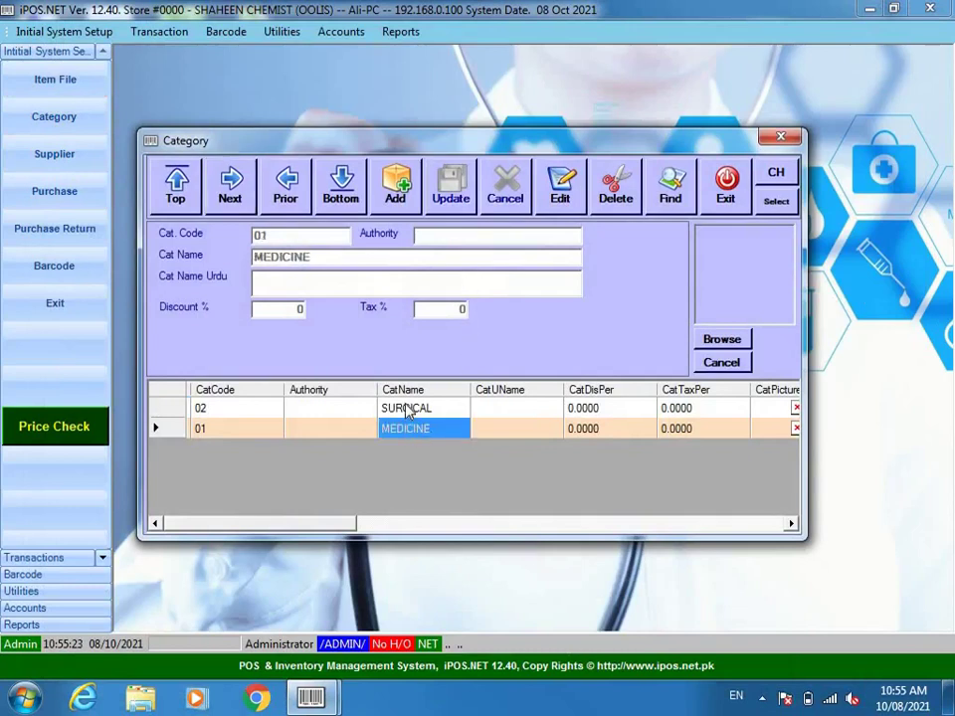
{"action": "left_click", "coordinate": [409, 408]}
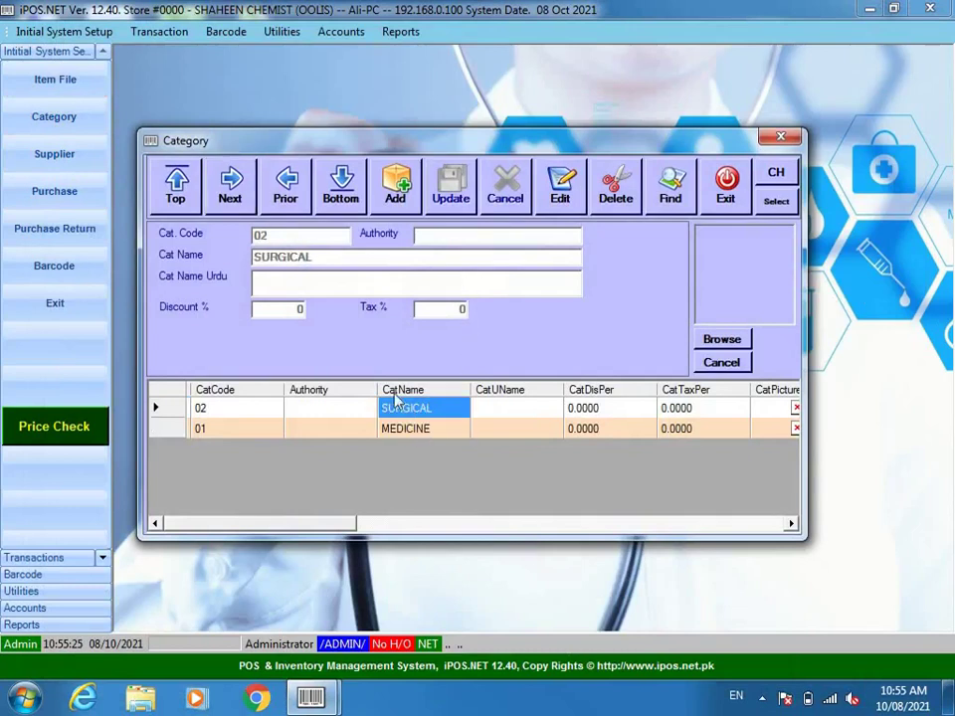
{"action": "left_click", "coordinate": [724, 185]}
{"action": "left_click", "coordinate": [55, 156]}
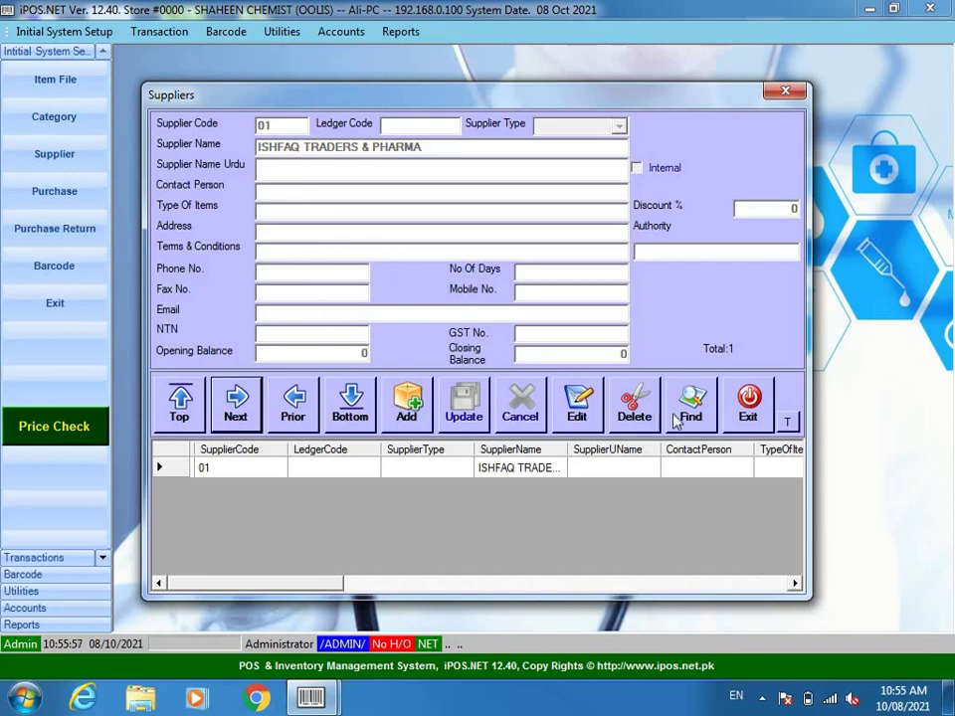
- Exit the Suppliers window
{"action": "left_click", "coordinate": [748, 402]}
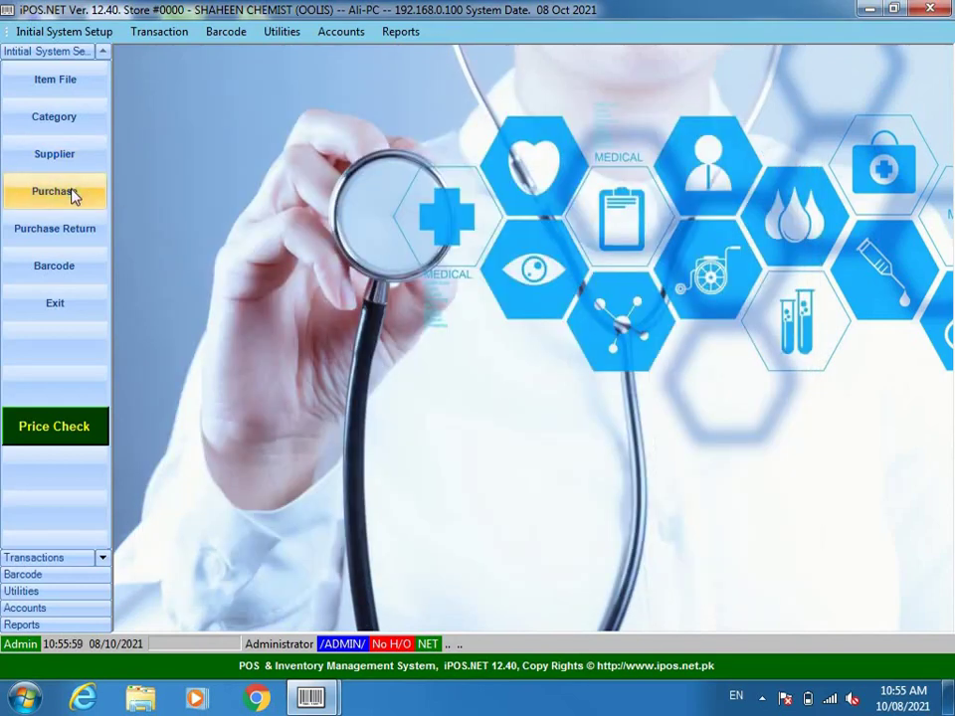
- Create and save a purchase note dated 08/10/2021 for supplier 01 ISHFAQ TRADERS & PHARMA
{"action": "left_click", "coordinate": [74, 192]}
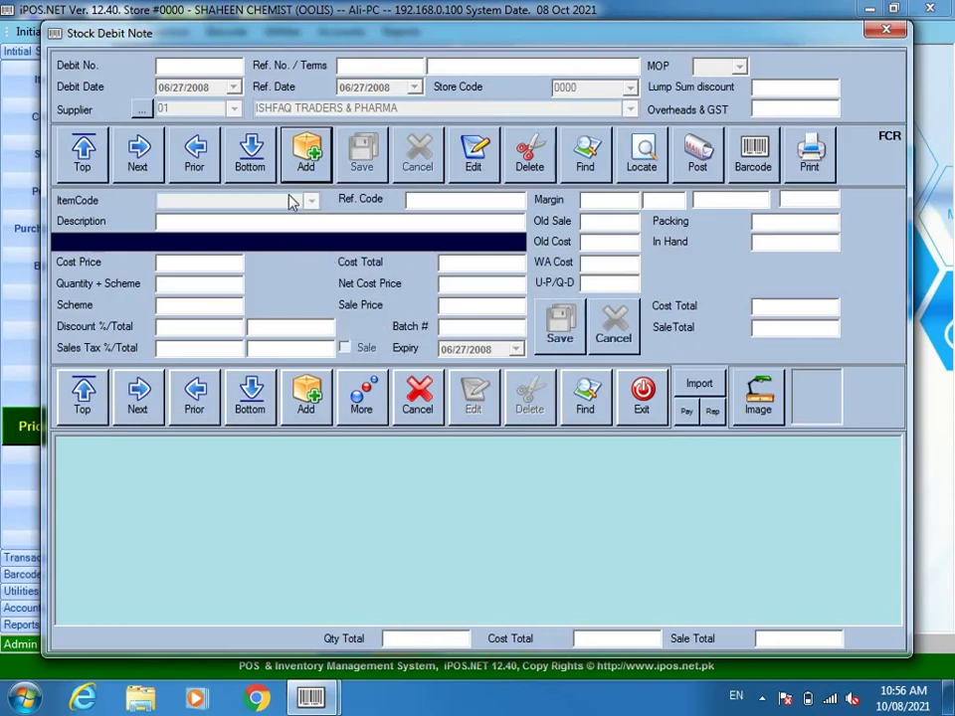
{"action": "left_click", "coordinate": [303, 152]}
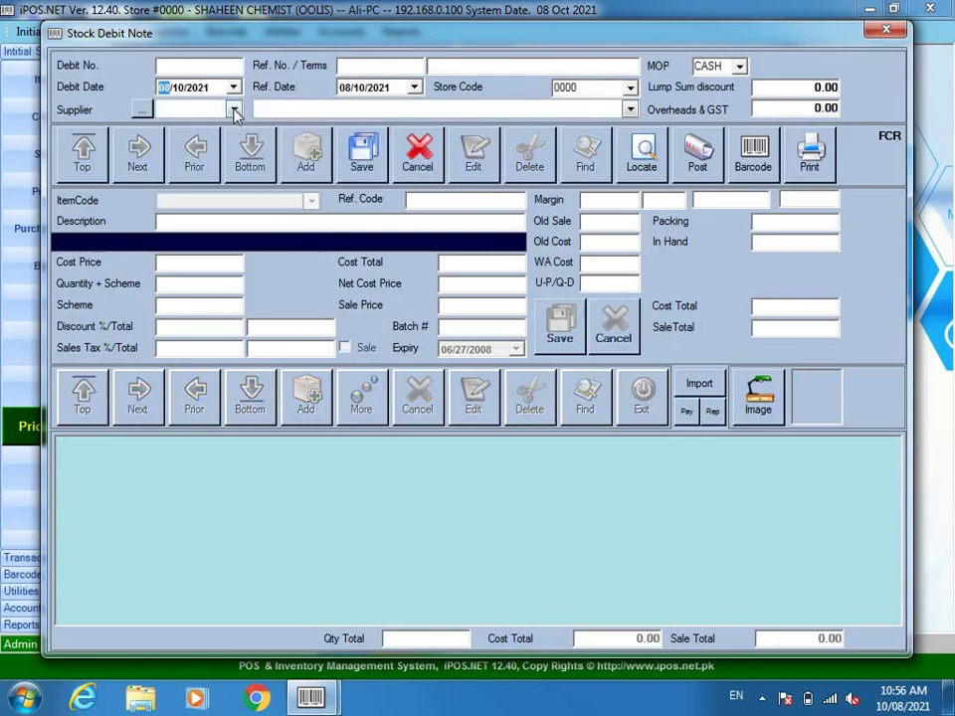
{"action": "left_click", "coordinate": [234, 110]}
{"action": "left_click", "coordinate": [282, 145]}
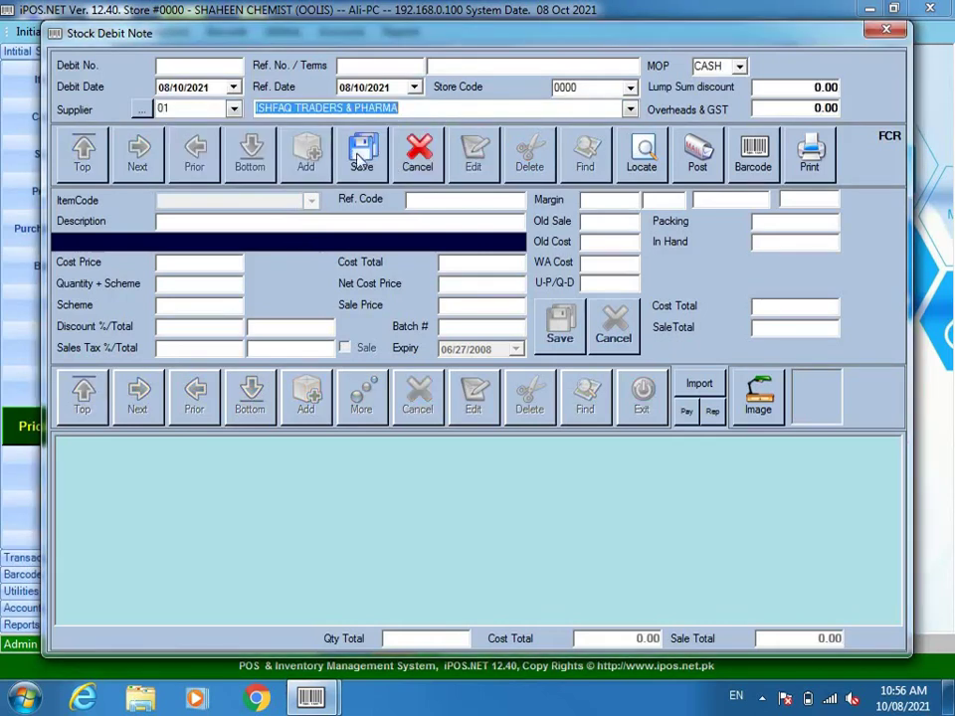
{"action": "left_click", "coordinate": [362, 154]}
{"action": "left_click", "coordinate": [305, 392]}
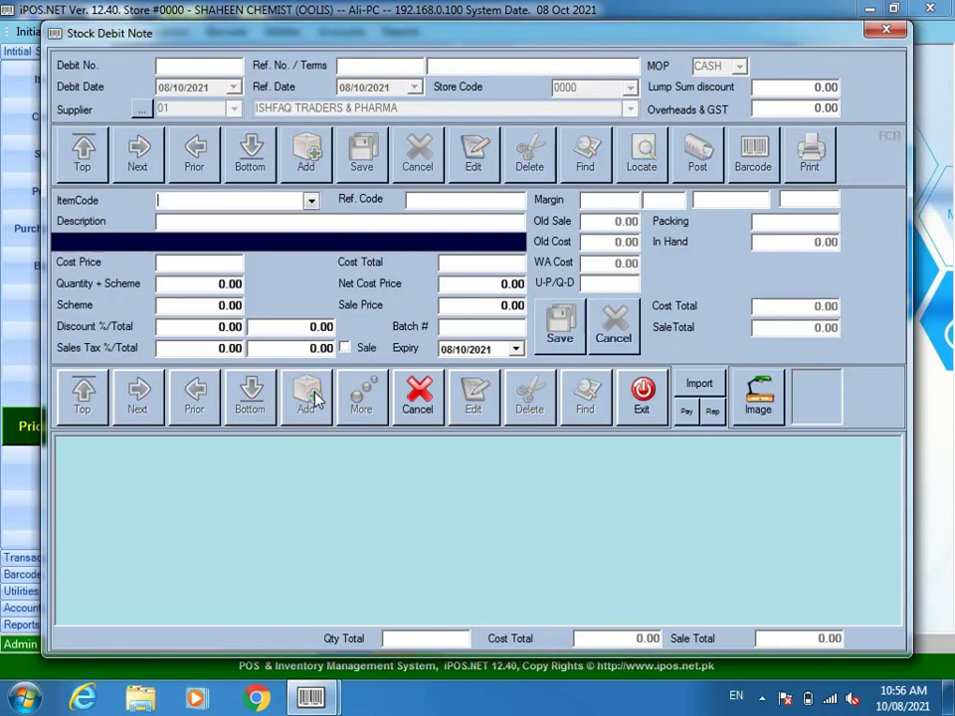
- Enter item 01 Tab Disprin 300mg with cost price 13 and quantity 100
{"action": "type", "text": "/"}
{"action": "key", "text": "BackSpace"}
{"action": "type", "text": "01"}
{"action": "key", "text": "Return"}
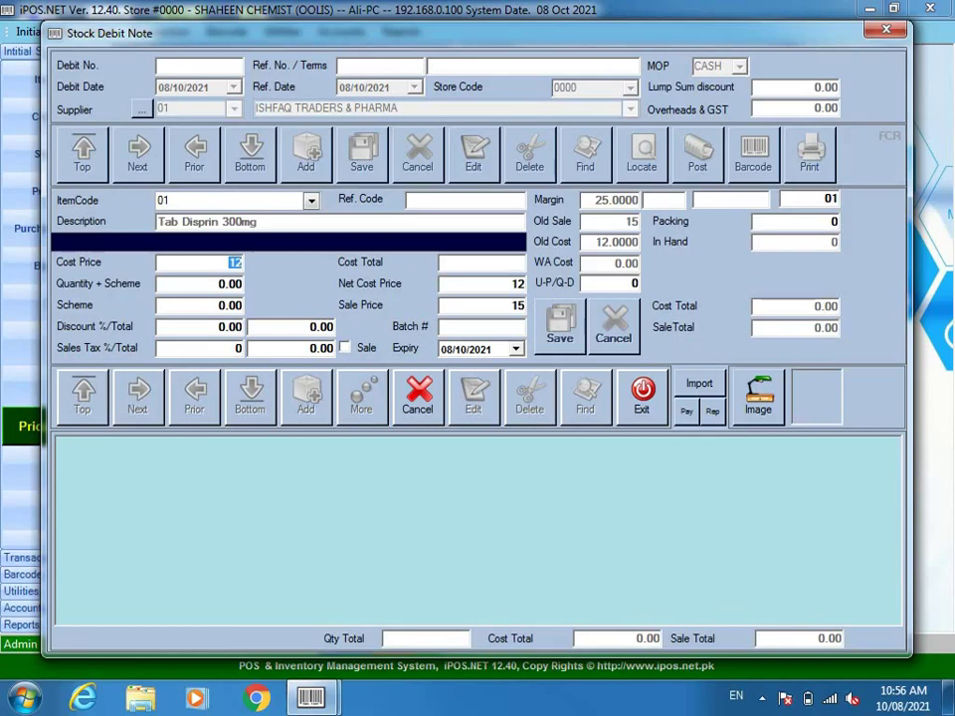
{"action": "type", "text": "13"}
{"action": "key", "text": "Return"}
{"action": "type", "text": "100"}
{"action": "key", "text": "Return"}
{"action": "key", "text": "Return"}
{"action": "key", "text": "Return"}
{"action": "key", "text": "Return"}
{"action": "key", "text": "Return"}
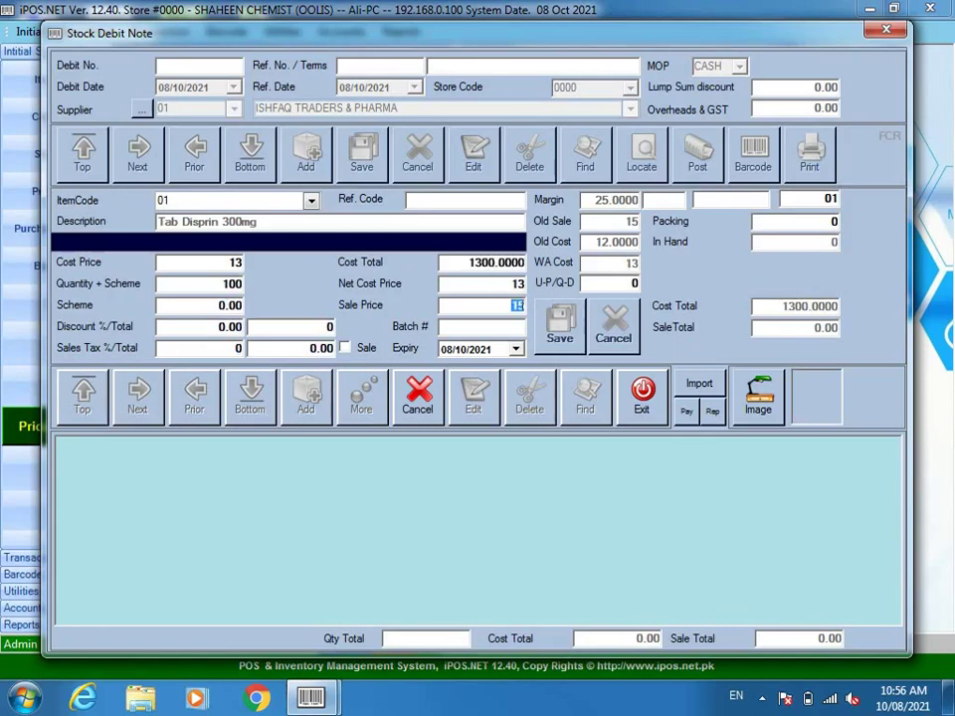
- Set sale price 20, batch 8355 and expiry 08/10/2022, and save the Tab Disprin line
{"action": "type", "text": "20"}
{"action": "type", "text": "8355"}
{"action": "key", "text": "Return"}
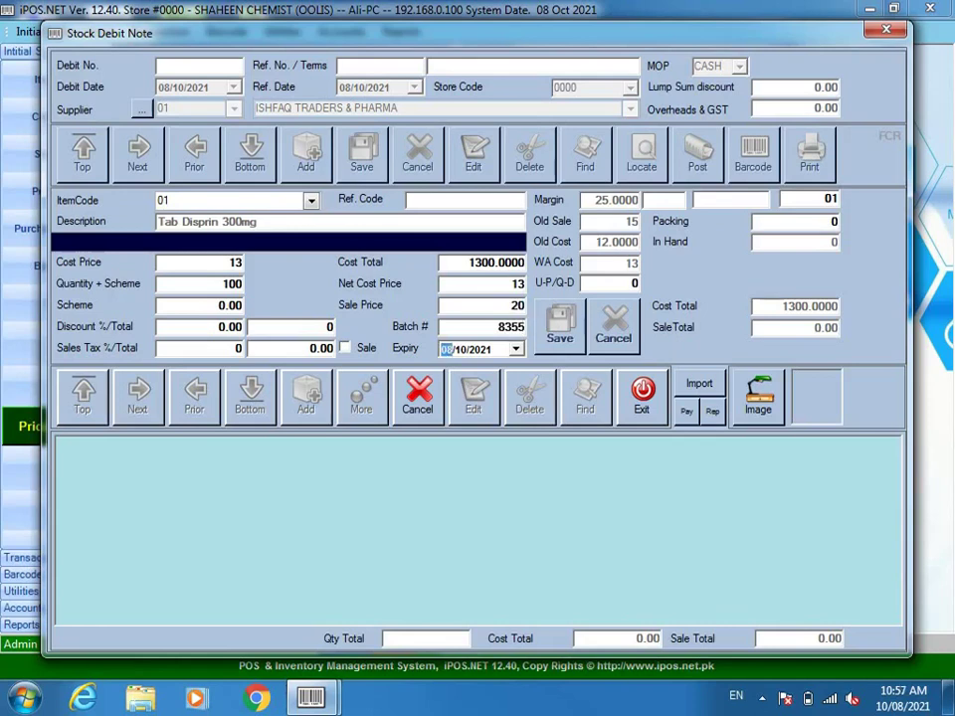
{"action": "key", "text": "Right"}
{"action": "key", "text": "Right"}
{"action": "key", "text": "Up"}
{"action": "key", "text": "Return"}
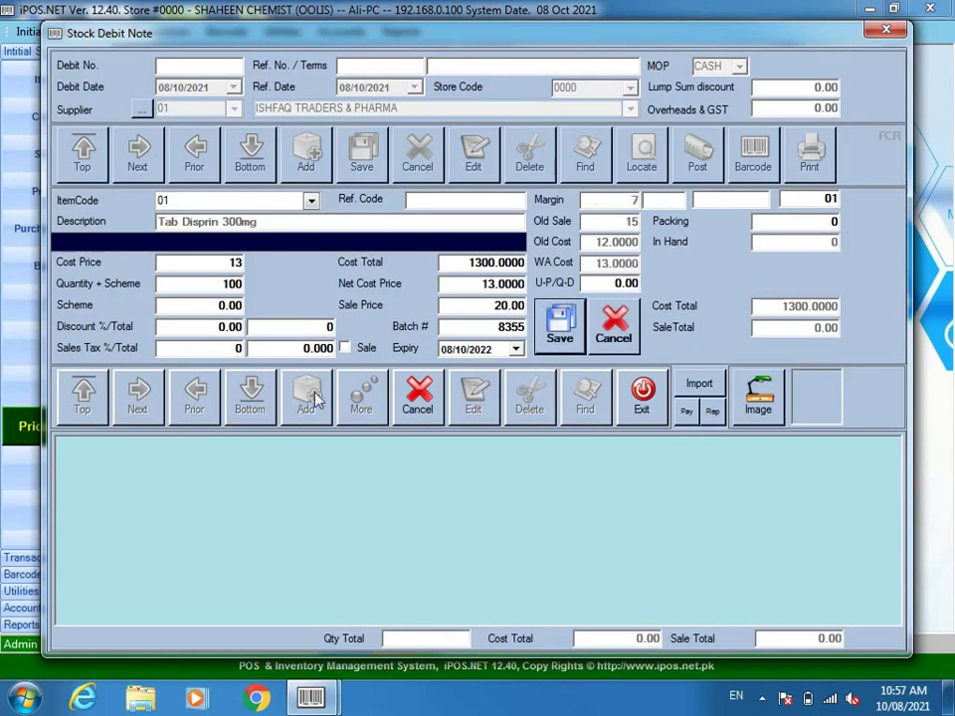
{"action": "key", "text": "Return"}
{"action": "key", "text": "Return"}
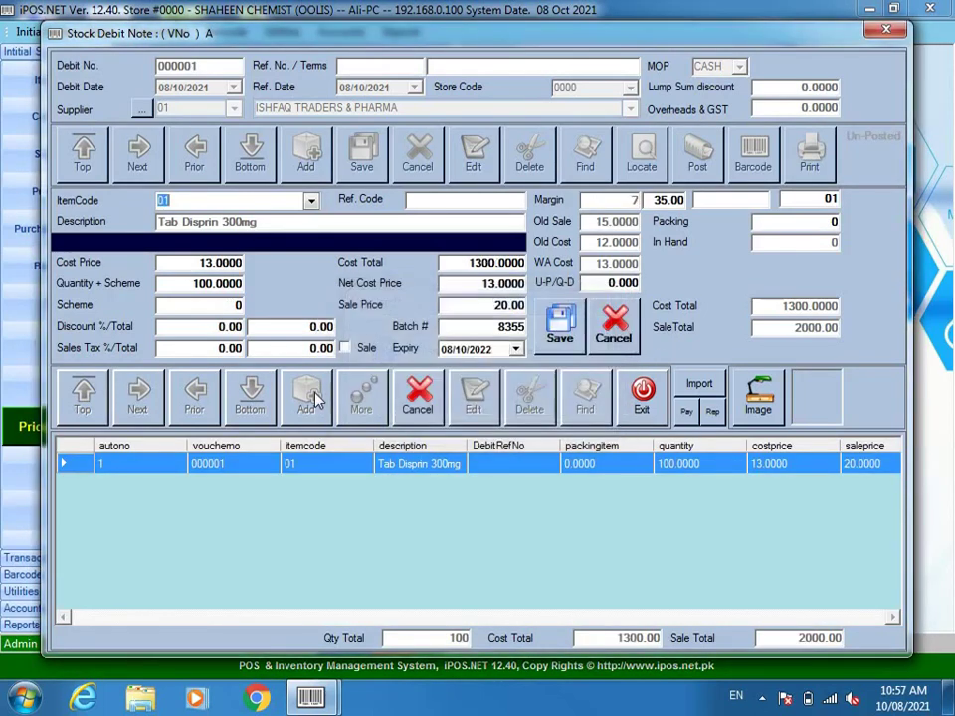
{"action": "type", "text": "02"}
- Add SYP ARINAC 120ML (item 02) at cost 50 with batch 56465 and expiry 2023
{"action": "key", "text": "Return"}
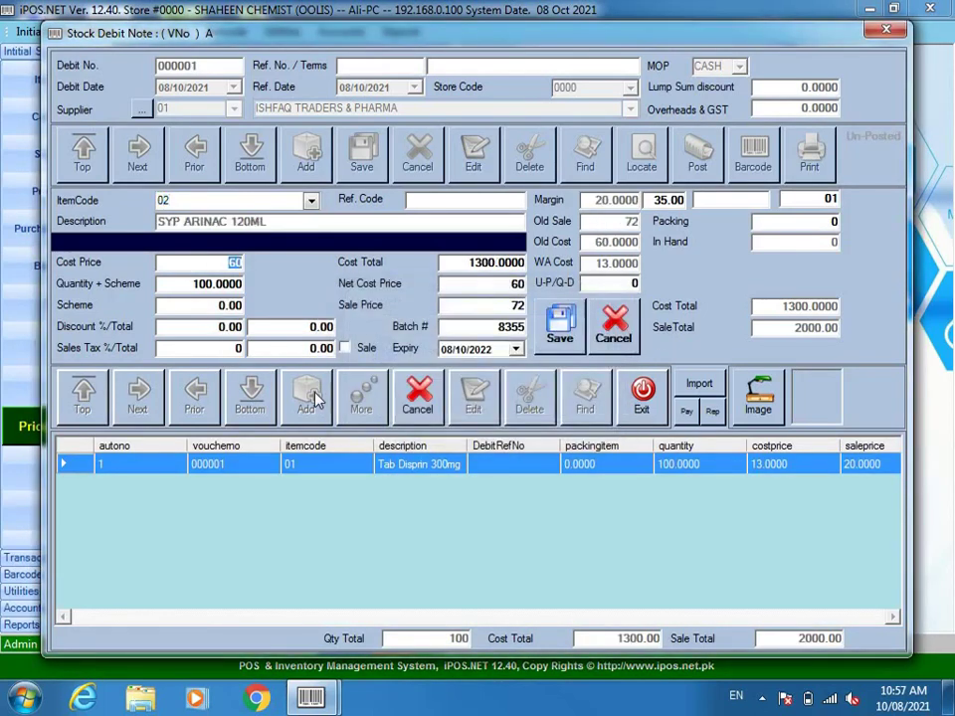
{"action": "key", "text": "Return"}
{"action": "type", "text": "50"}
{"action": "key", "text": "Return"}
{"action": "key", "text": "Return"}
{"action": "key", "text": "Return"}
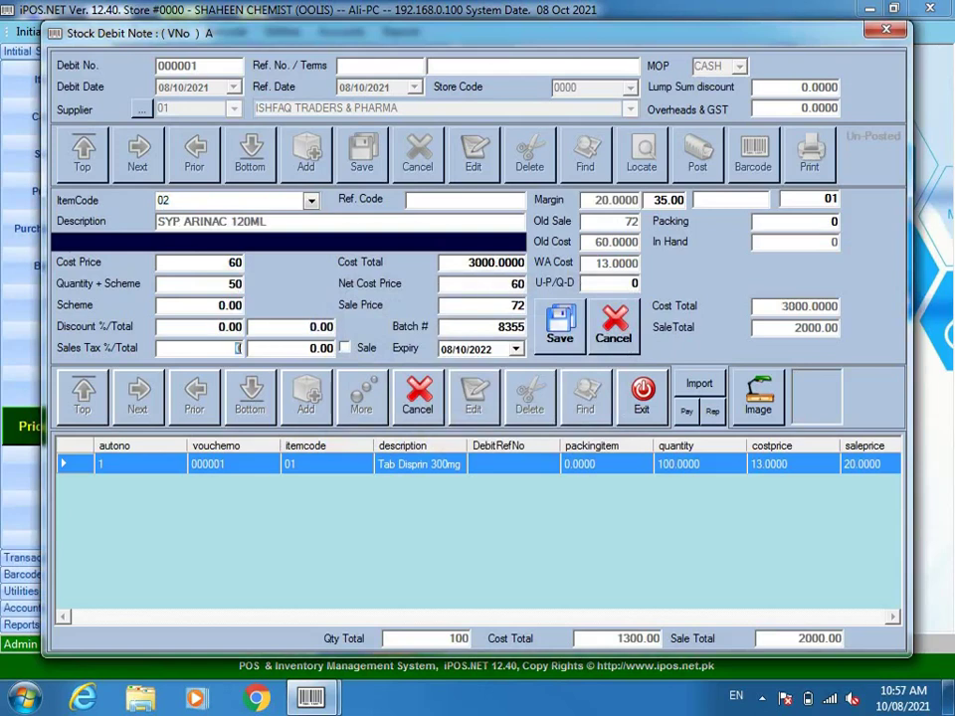
{"action": "key", "text": "Return"}
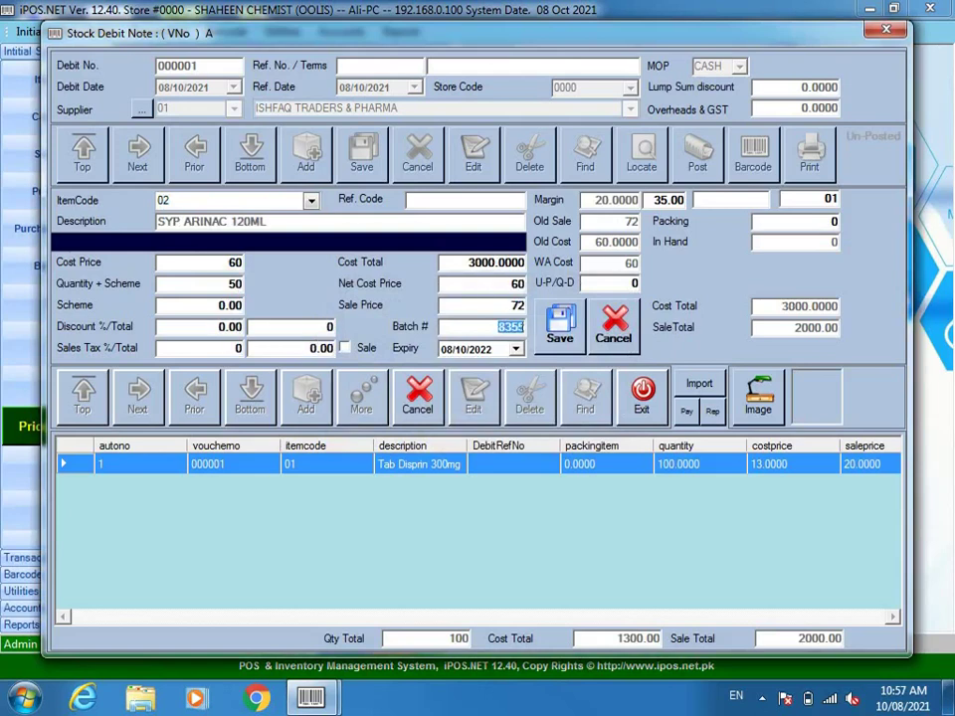
{"action": "type", "text": "56465"}
{"action": "key", "text": "Return"}
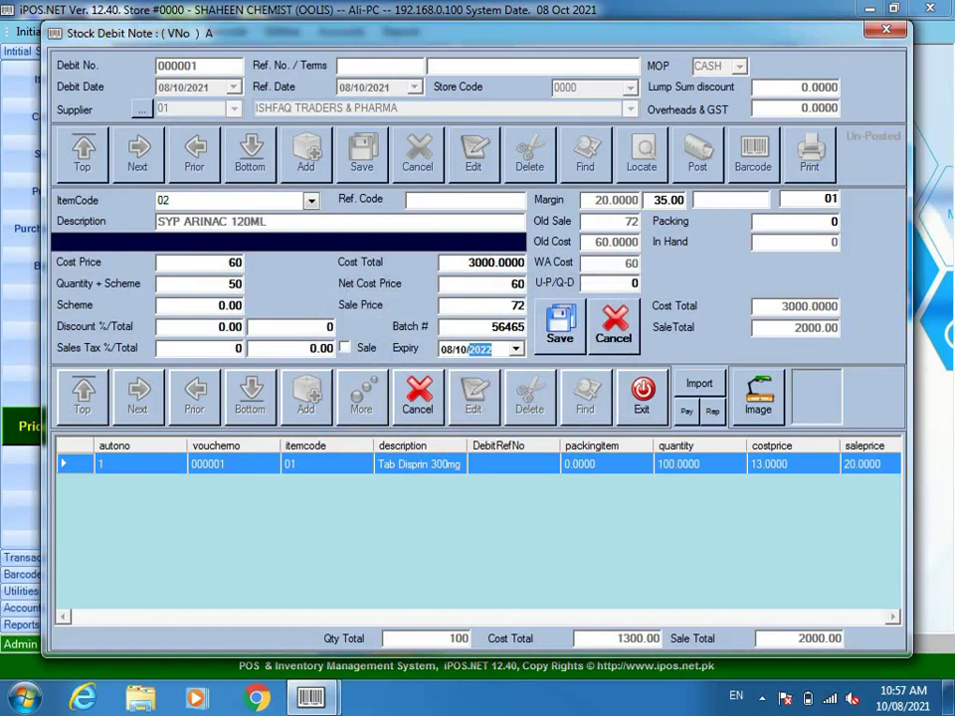
{"action": "type", "text": "023"}
{"action": "key", "text": "Return"}
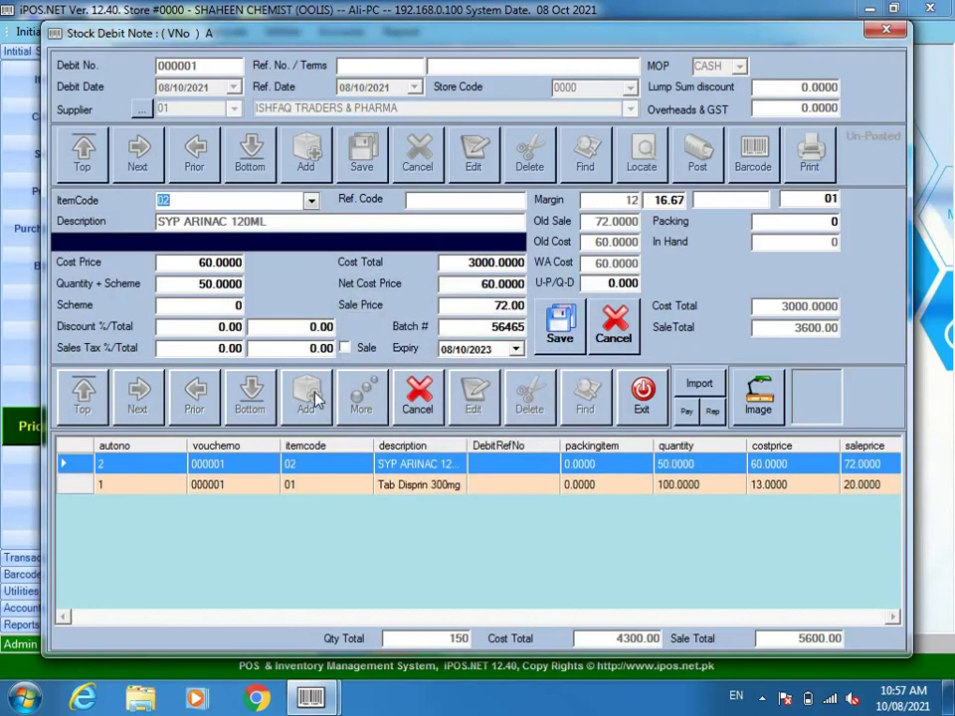
- Add AZOMAX 15ML (item 03) with quantity 10
{"action": "type", "text": "03"}
{"action": "key", "text": "Return"}
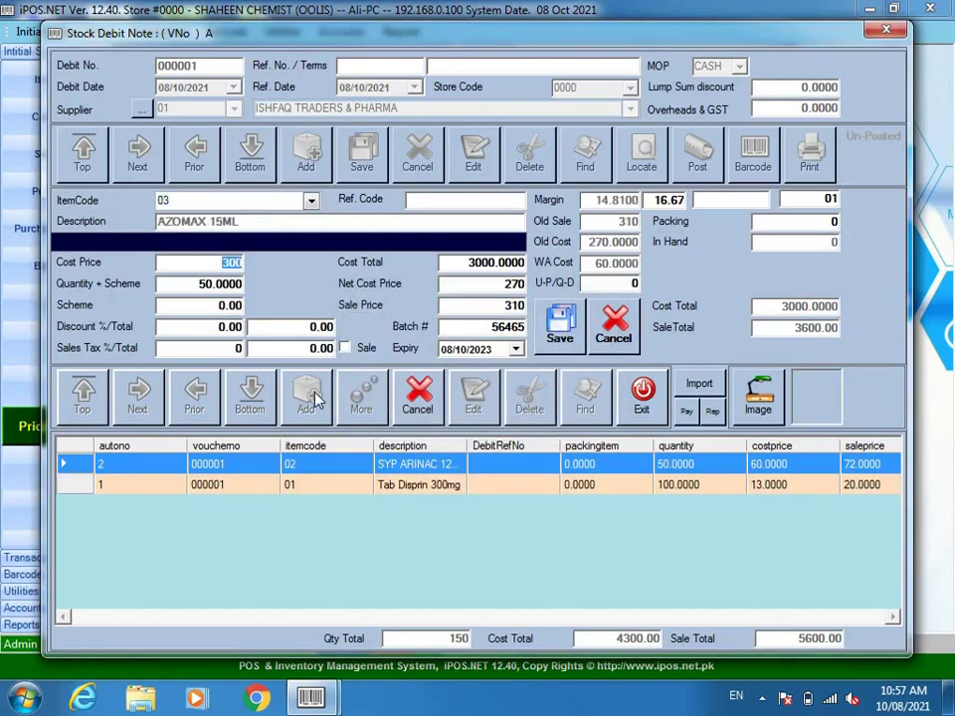
{"action": "key", "text": "Return"}
{"action": "type", "text": "10"}
{"action": "key", "text": "Return"}
{"action": "key", "text": "Return"}
{"action": "key", "text": "Return"}
{"action": "key", "text": "Return"}
{"action": "key", "text": "Return"}
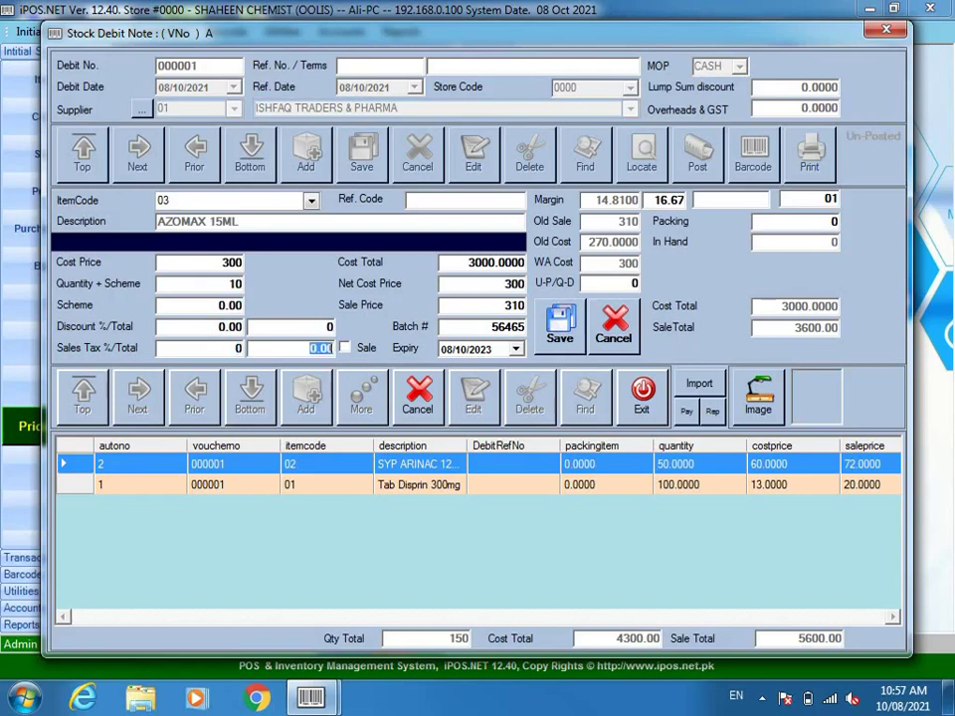
{"action": "key", "text": "Return"}
{"action": "key", "text": "Return"}
{"action": "key", "text": "Return"}
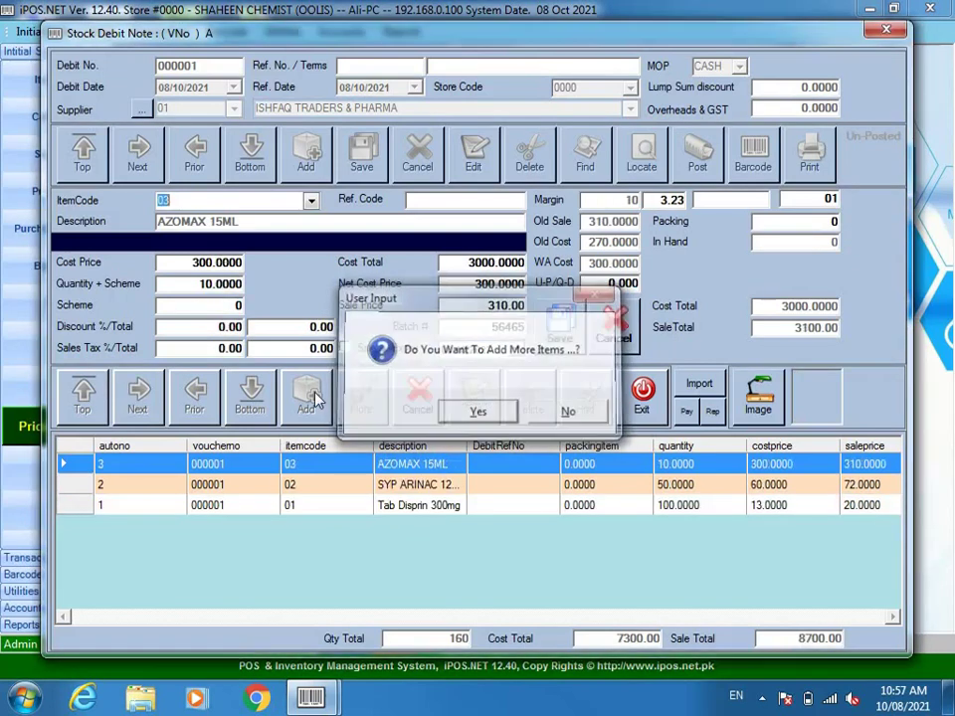
{"action": "key", "text": "Return"}
- Add SYP Vitarel 120ml as item code 04
{"action": "type", "text": "04"}
{"action": "key", "text": "Return"}
{"action": "key", "text": "Return"}
{"action": "key", "text": "Return"}
{"action": "key", "text": "Return"}
{"action": "key", "text": "Return"}
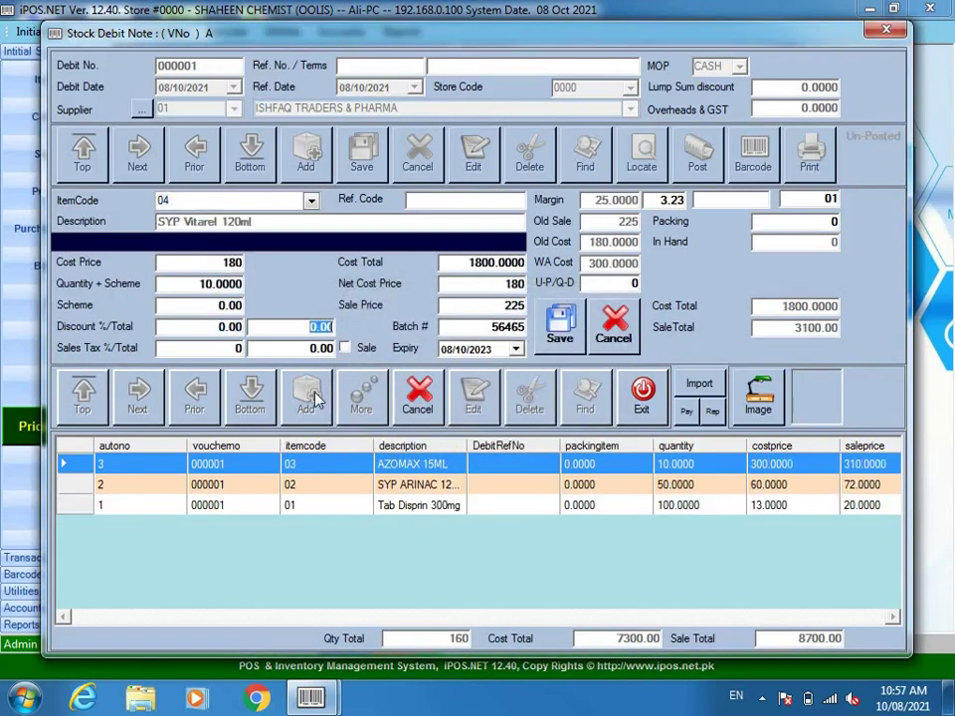
{"action": "key", "text": "Return"}
{"action": "key", "text": "Return"}
{"action": "key", "text": "Return"}
{"action": "key", "text": "Return"}
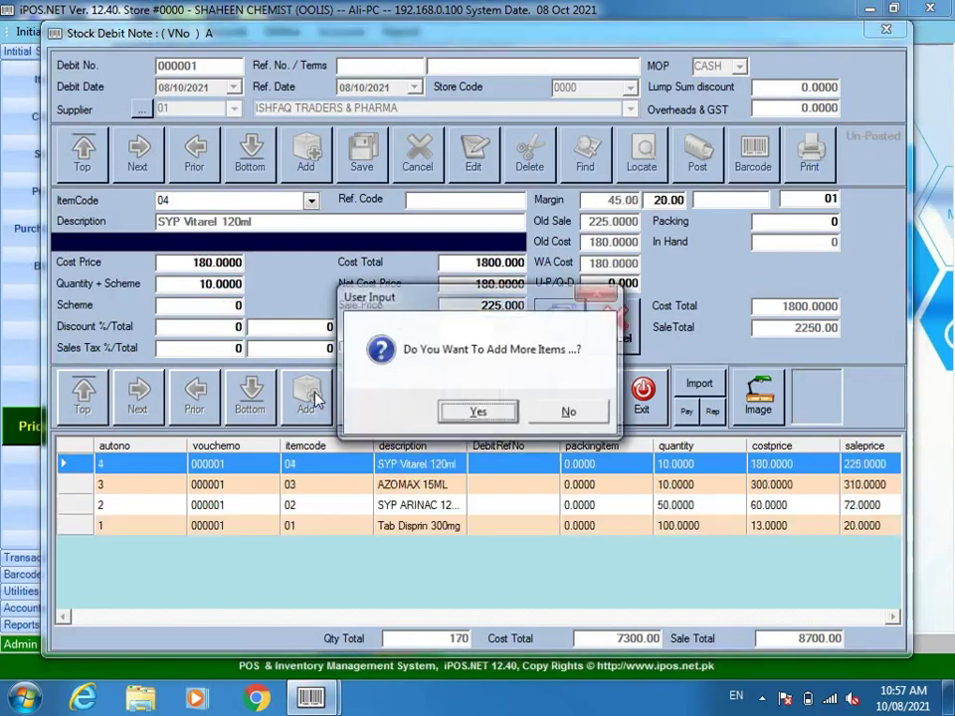
{"action": "key", "text": "Return"}
- Add TAB Panadol 500mg (item 05): cost 10, quantity 20, batch 5465445, expiry 2024
{"action": "type", "text": "05"}
{"action": "key", "text": "Return"}
{"action": "type", "text": "10"}
{"action": "key", "text": "Return"}
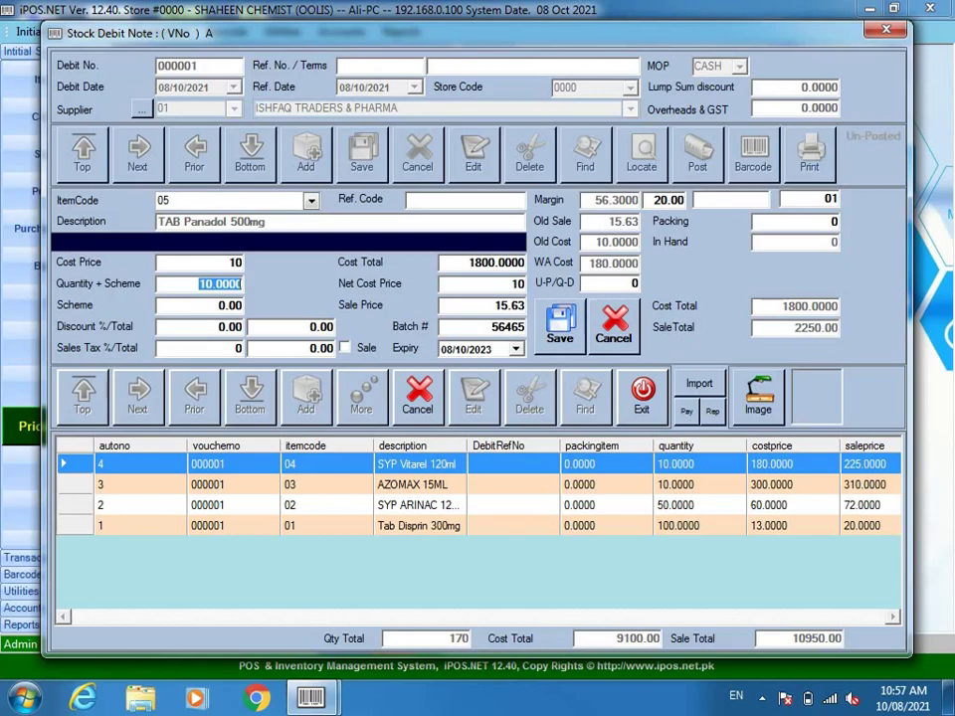
{"action": "type", "text": "20"}
{"action": "key", "text": "Return"}
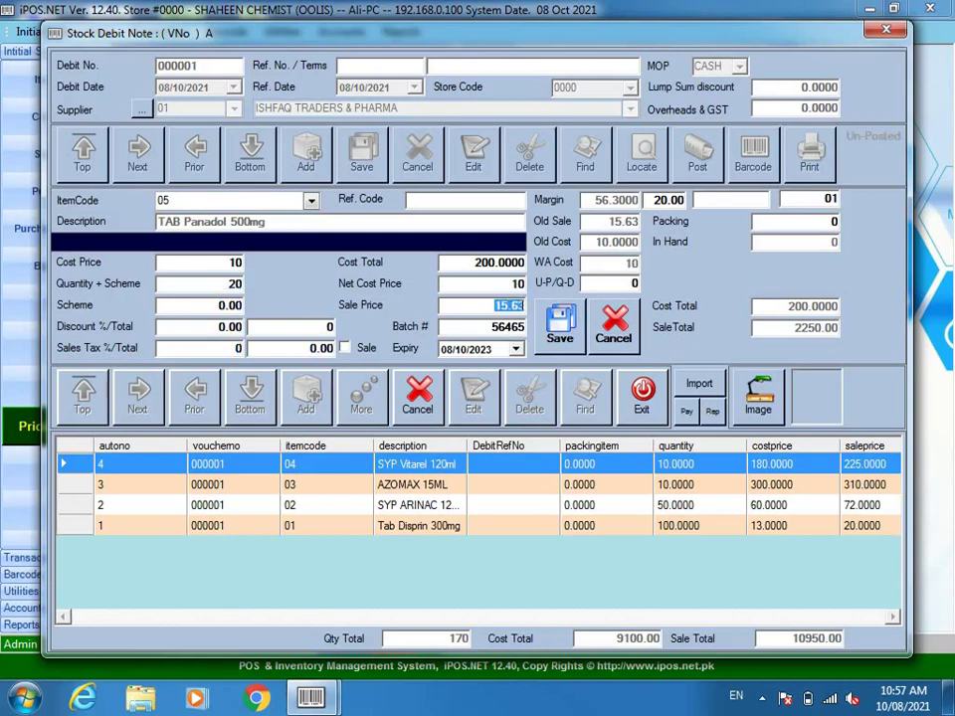
{"action": "key", "text": "Return"}
{"action": "key", "text": "Return"}
{"action": "type", "text": "5465445"}
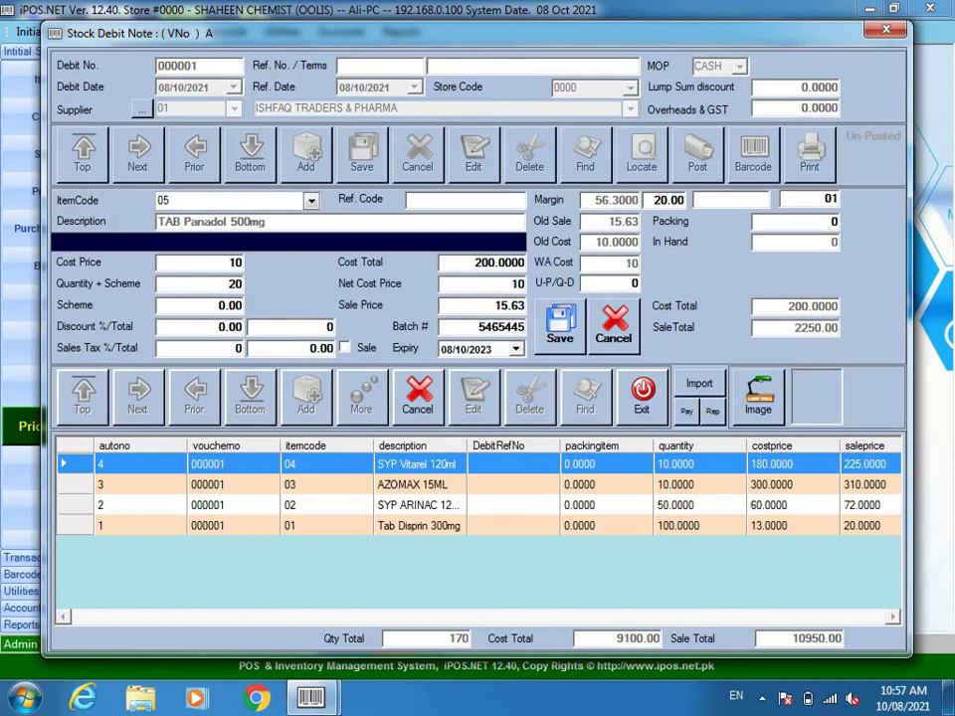
{"action": "key", "text": "Return"}
{"action": "type", "text": "2024"}
{"action": "key", "text": "Return"}
{"action": "key", "text": "Return"}
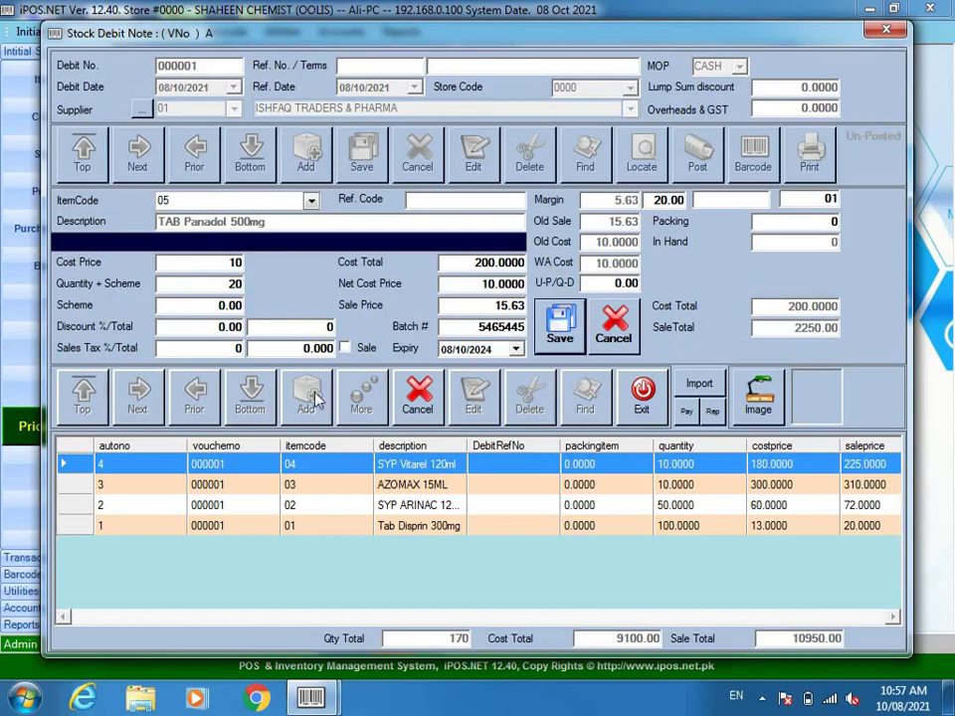
{"action": "key", "text": "Return"}
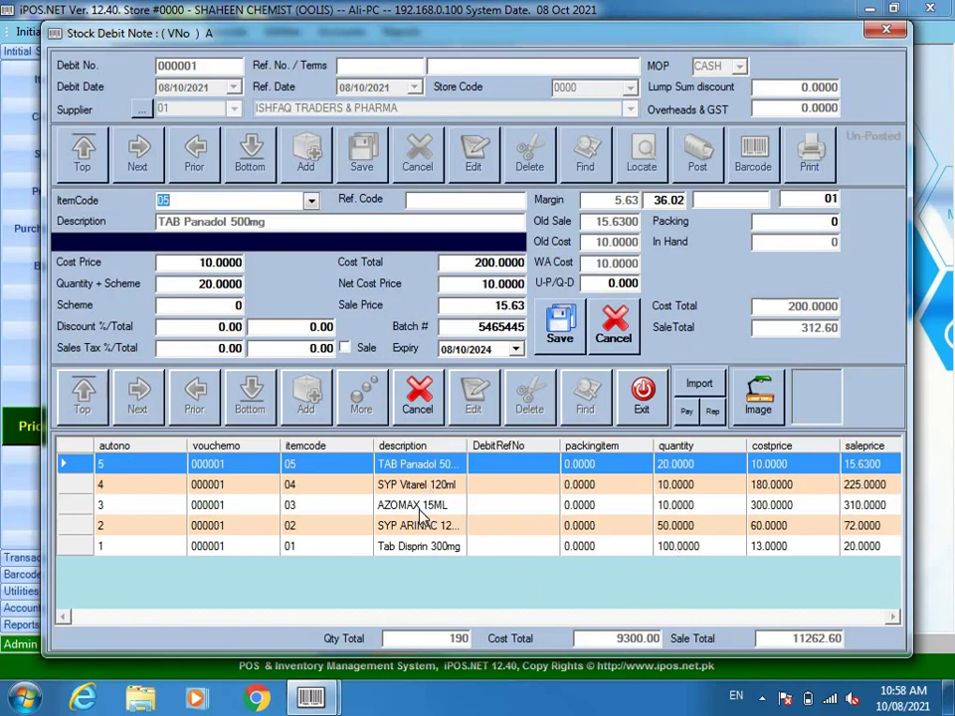
- Cancel the pending item entry and review the Vitarel, AZOMAX, ARINAC and Disprin lines
{"action": "left_click", "coordinate": [417, 394]}
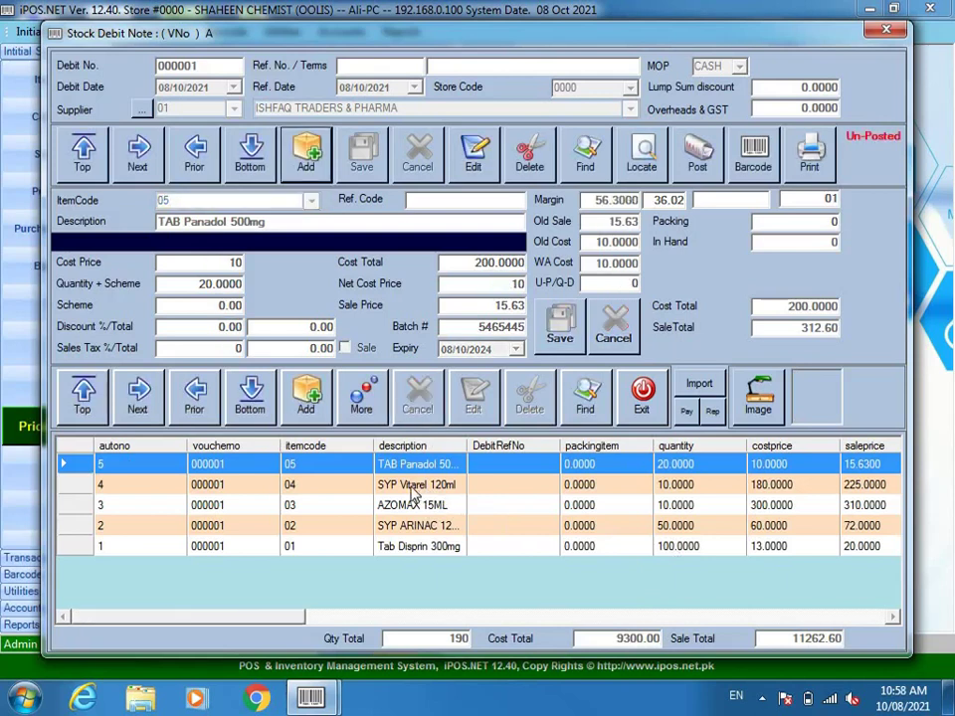
{"action": "left_click", "coordinate": [413, 487]}
{"action": "left_click", "coordinate": [413, 509]}
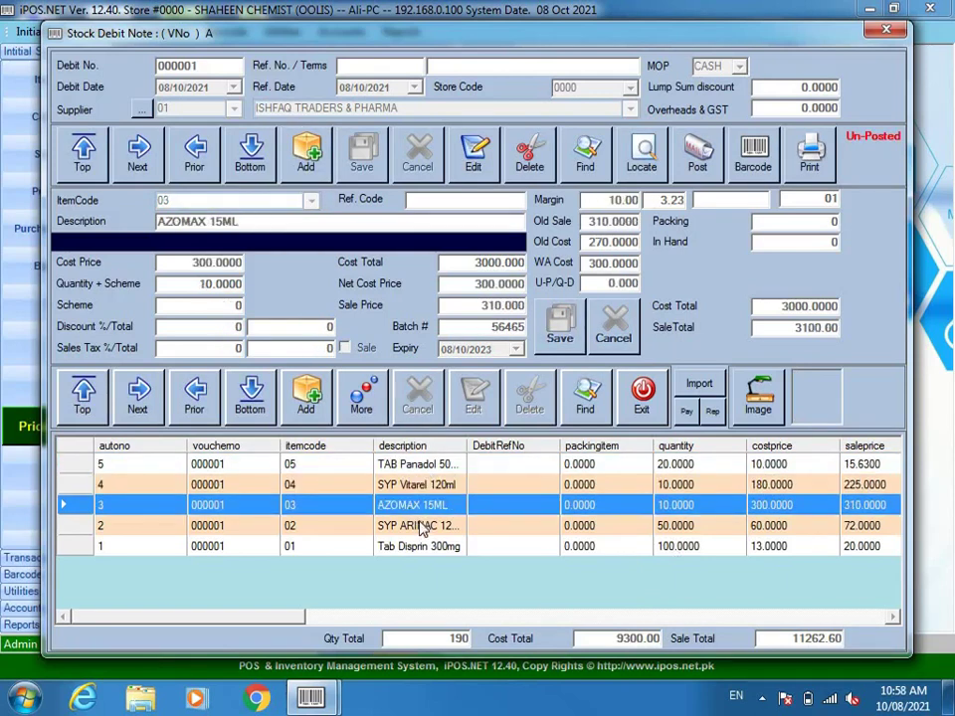
{"action": "left_click", "coordinate": [425, 524]}
{"action": "left_click", "coordinate": [434, 547]}
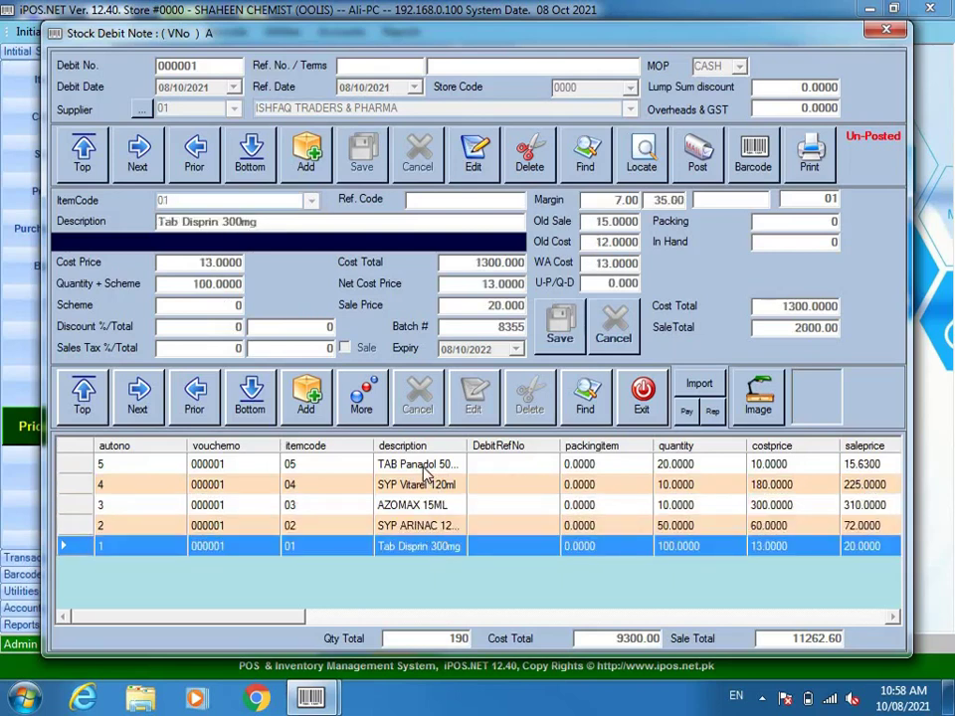
- Post debit note 000001, confirm the success message, and close the note
{"action": "left_click", "coordinate": [699, 157]}
{"action": "left_click", "coordinate": [500, 414]}
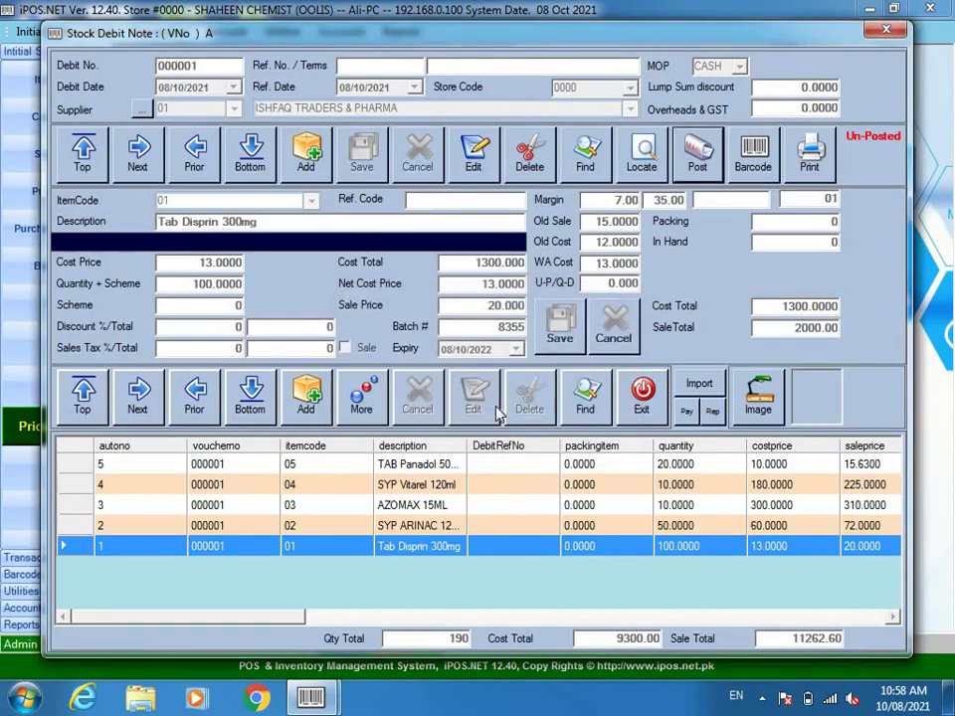
{"action": "left_click", "coordinate": [548, 416]}
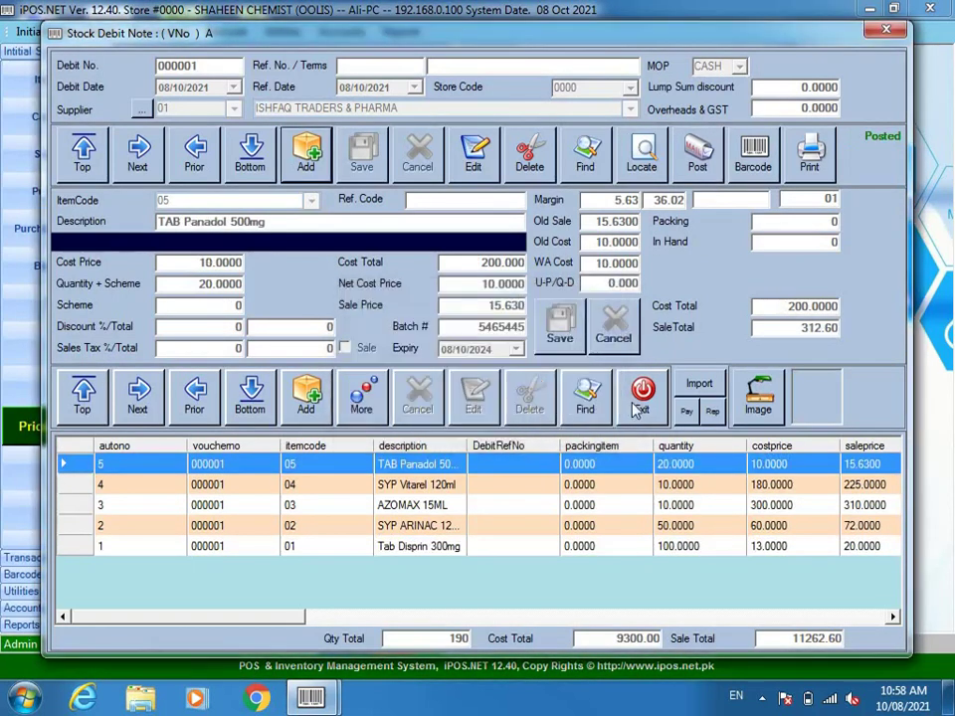
{"action": "left_click", "coordinate": [639, 406]}
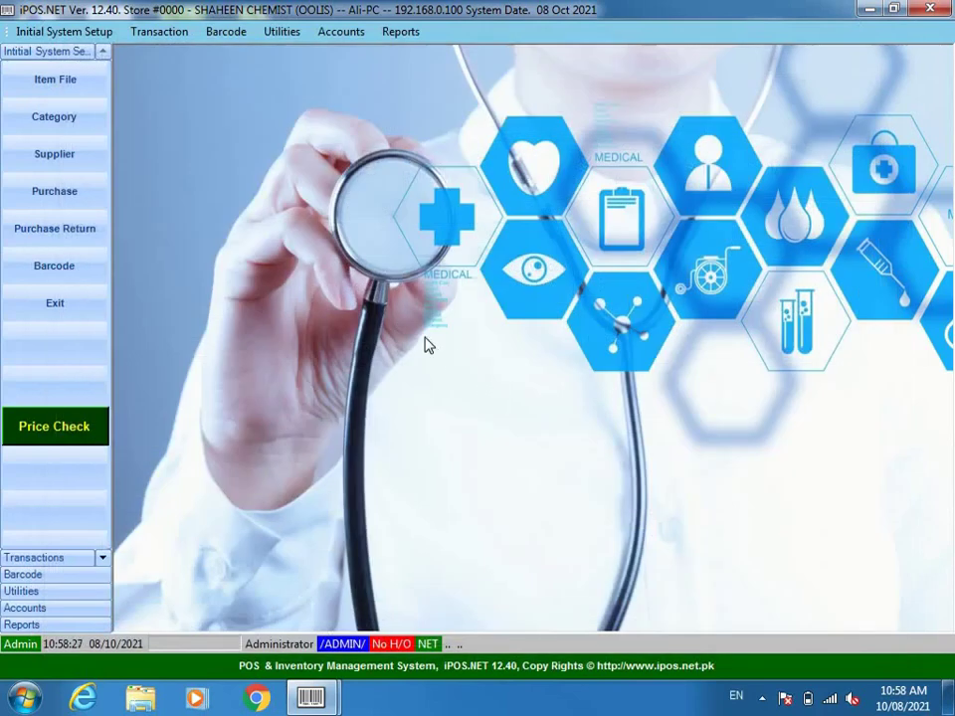
{"action": "left_click", "coordinate": [70, 228]}
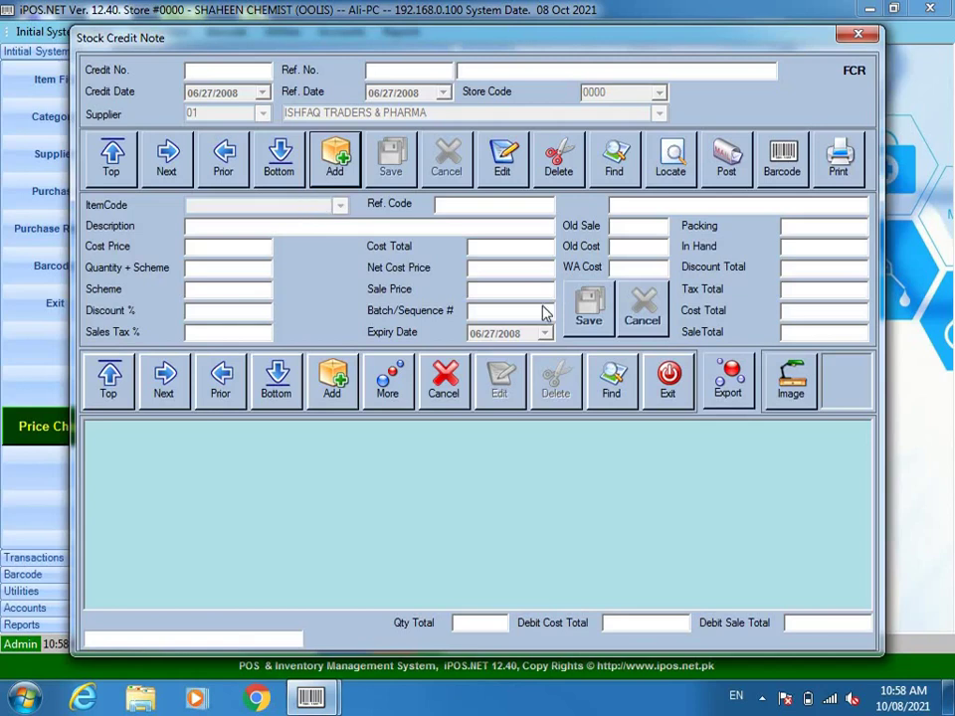
{"action": "left_click", "coordinate": [667, 378]}
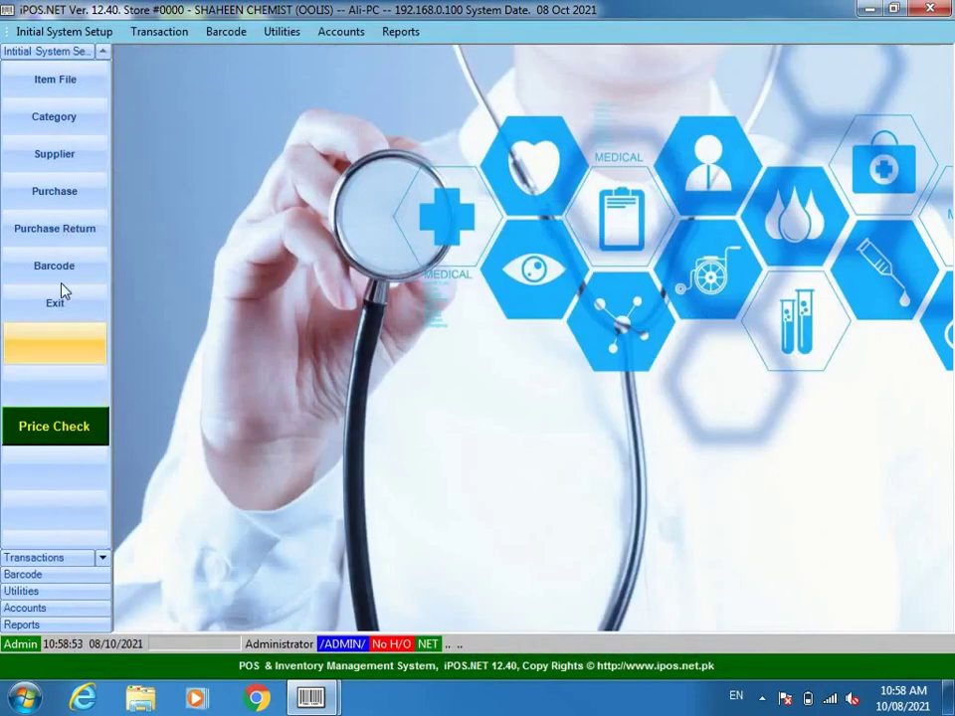
{"action": "left_click", "coordinate": [58, 268]}
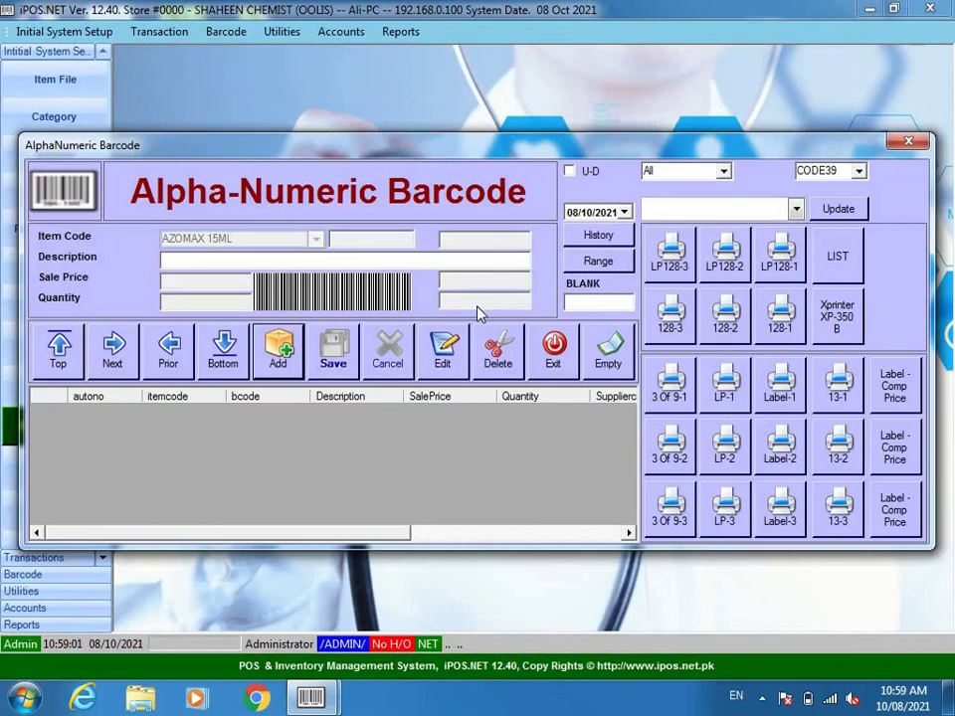
{"action": "left_click", "coordinate": [560, 358]}
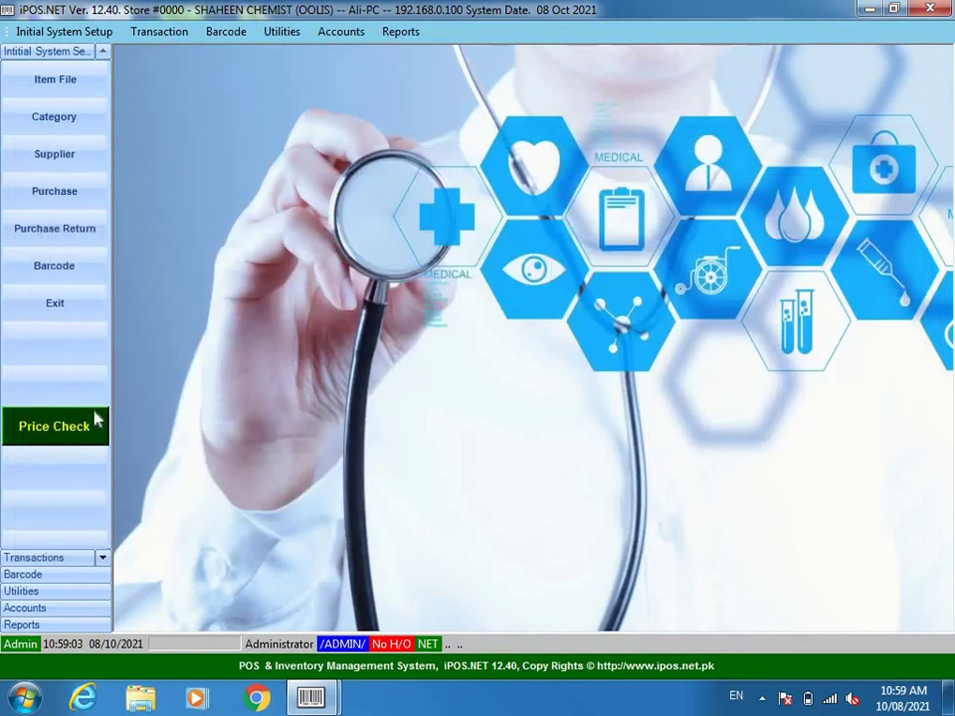
{"action": "left_click", "coordinate": [49, 431]}
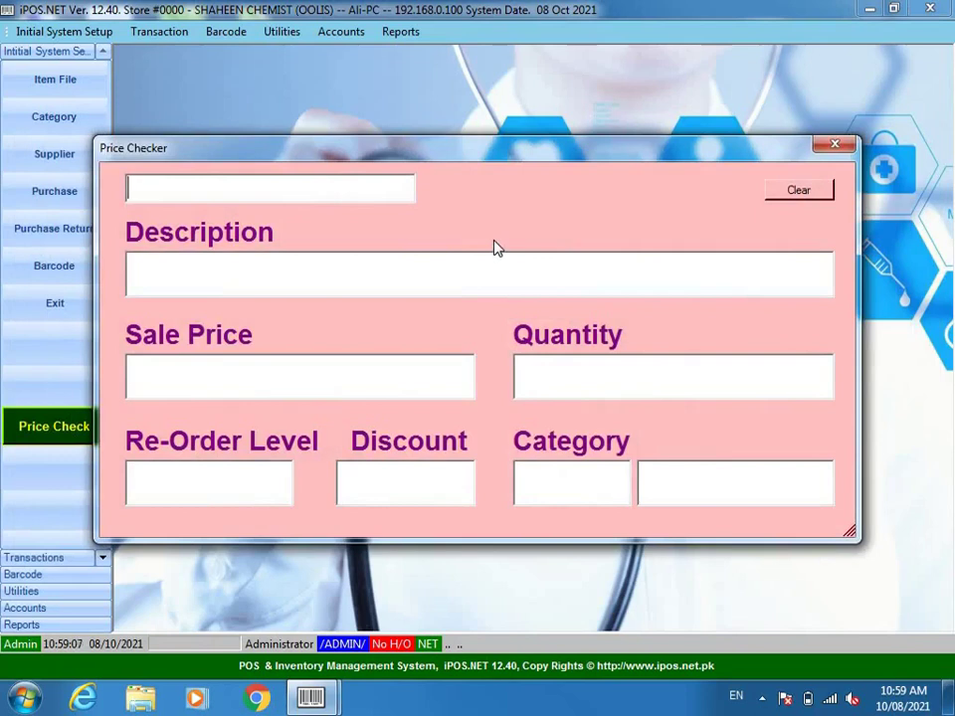
{"action": "type", "text": "02"}
{"action": "key", "text": "Return"}
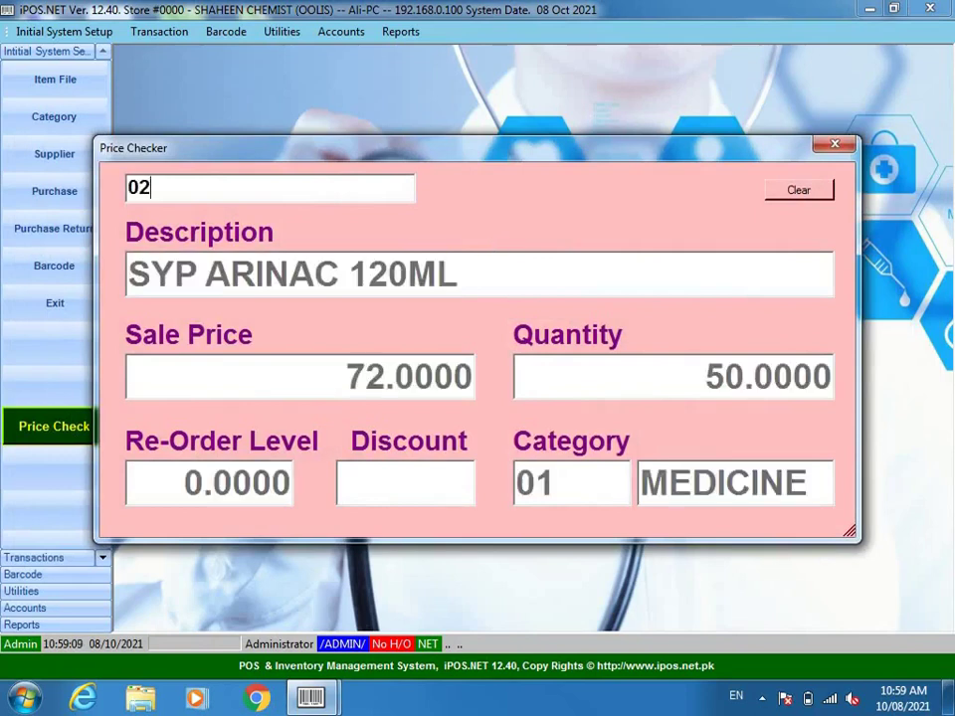
{"action": "key", "text": "BackSpace"}
{"action": "key", "text": "BackSpace"}
{"action": "type", "text": "/PAN"}
{"action": "key", "text": "Return"}
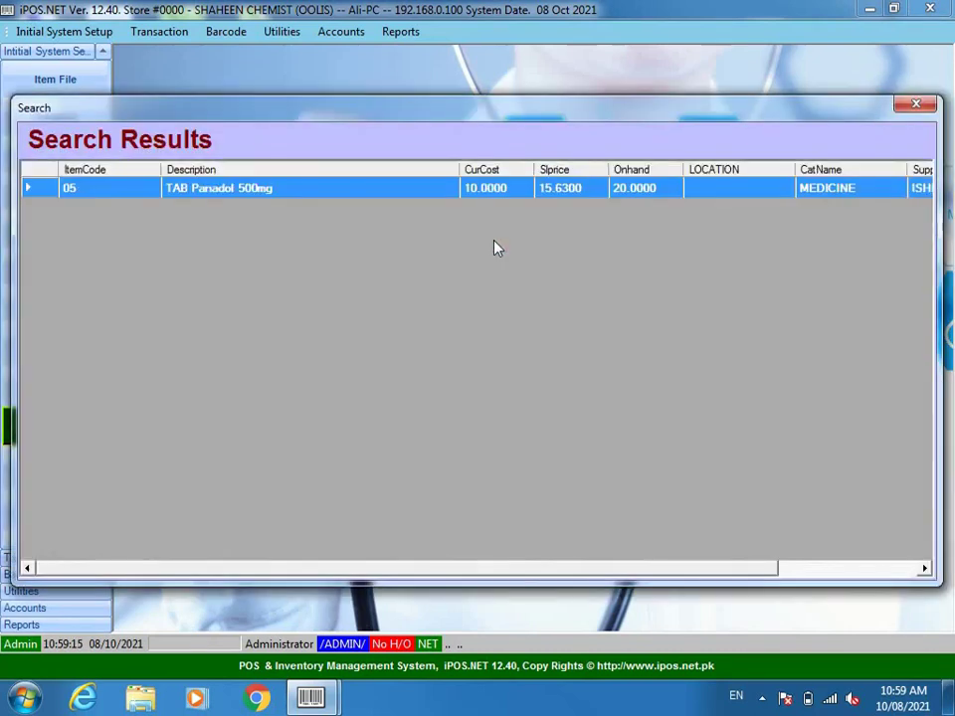
{"action": "key", "text": "Return"}
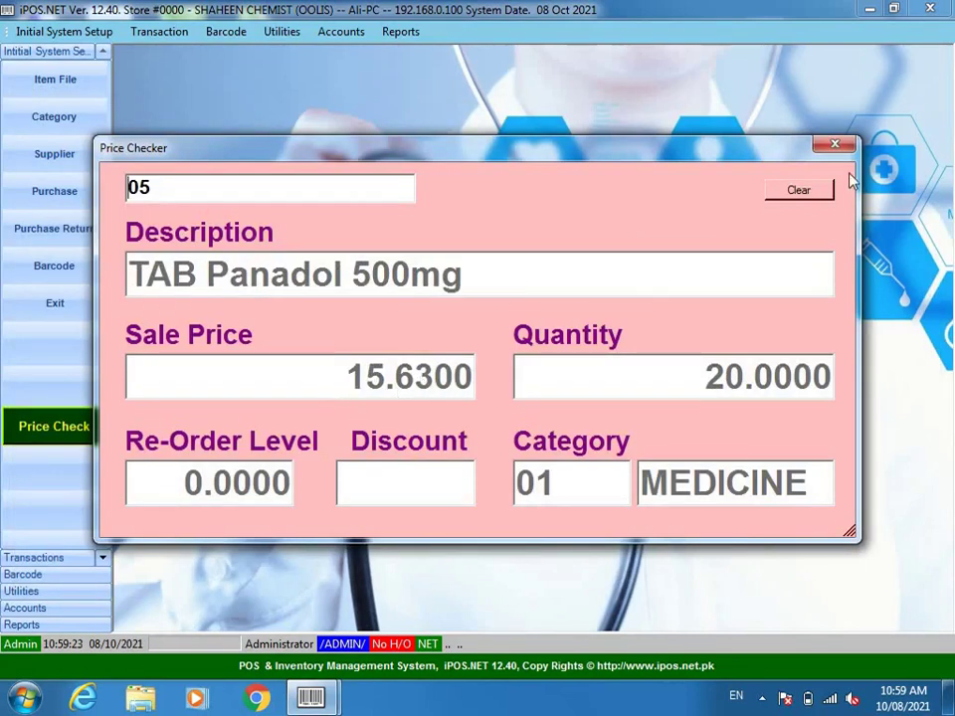
{"action": "left_click", "coordinate": [846, 145]}
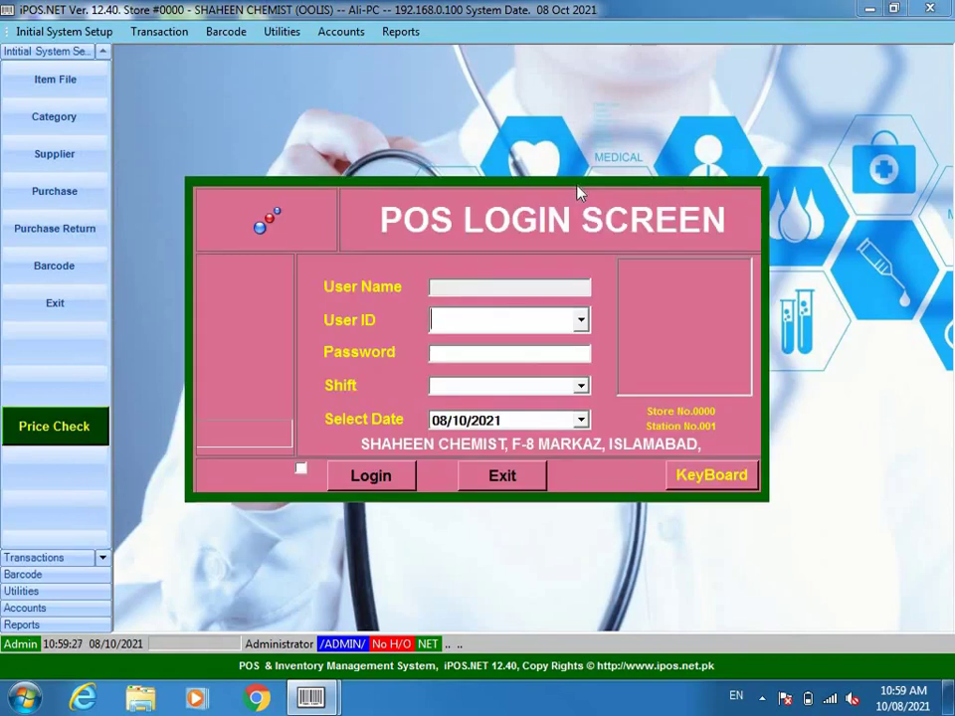
- Log in to the POS with the cashier user ID, password and MOR shift
{"action": "type", "text": "ALI"}
{"action": "key", "text": "Return"}
{"action": "type", "text": "123"}
{"action": "key", "text": "Return"}
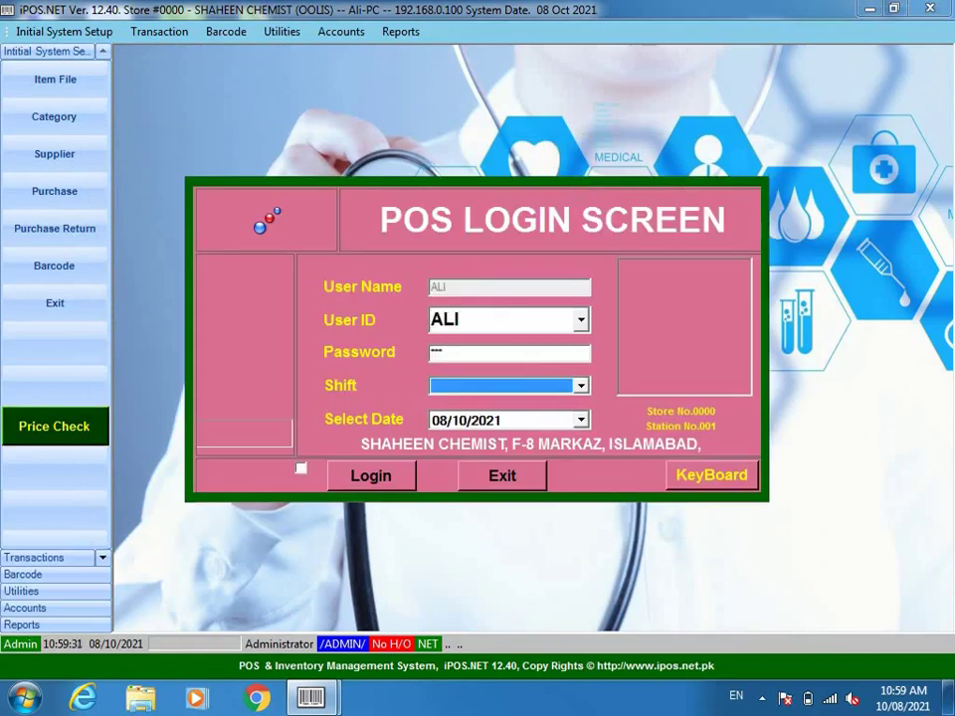
{"action": "key", "text": "Down"}
{"action": "key", "text": "Down"}
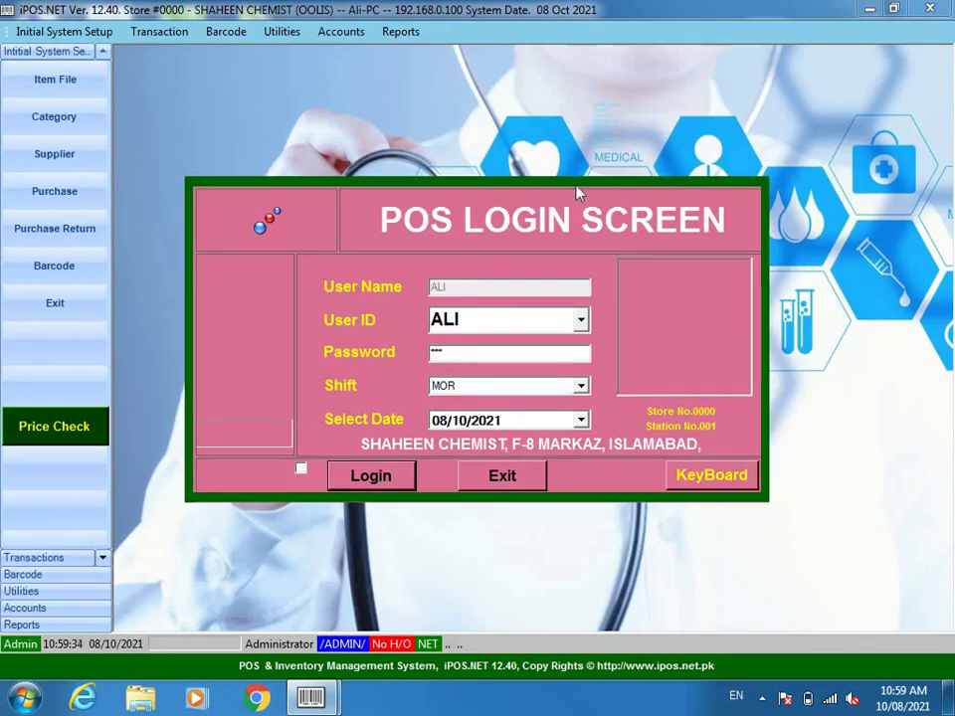
{"action": "key", "text": "Return"}
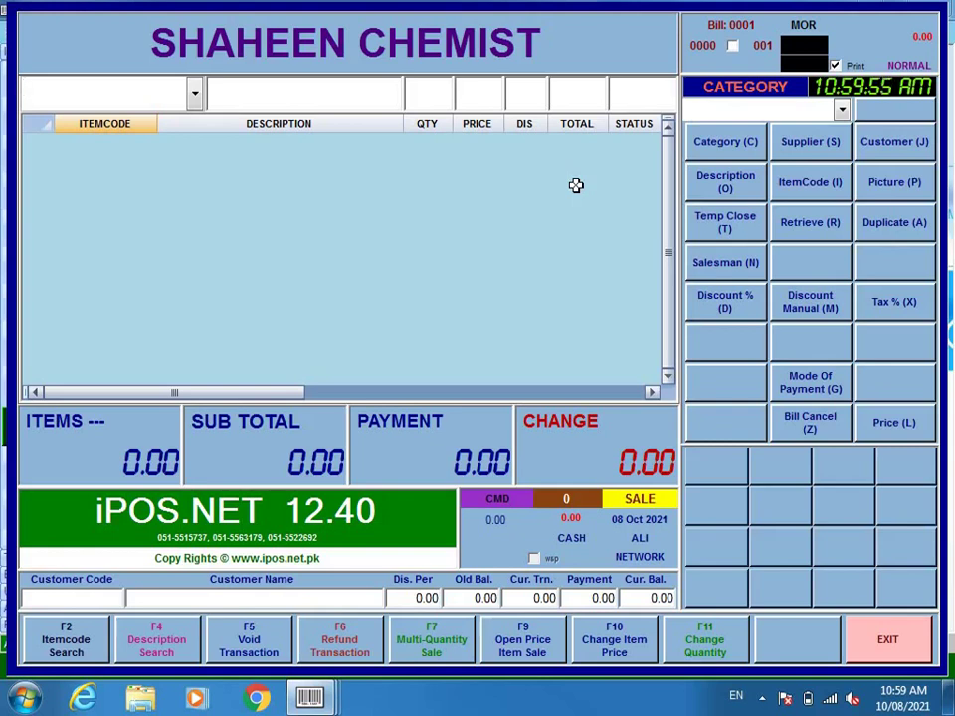
- Add SYP Hydryllin DM 120ml, AZOMAX 15ML, TAB Panadol 500mg and SYP ARINAC 120ML to the bill
{"action": "type", "text": "/"}
{"action": "key", "text": "Return"}
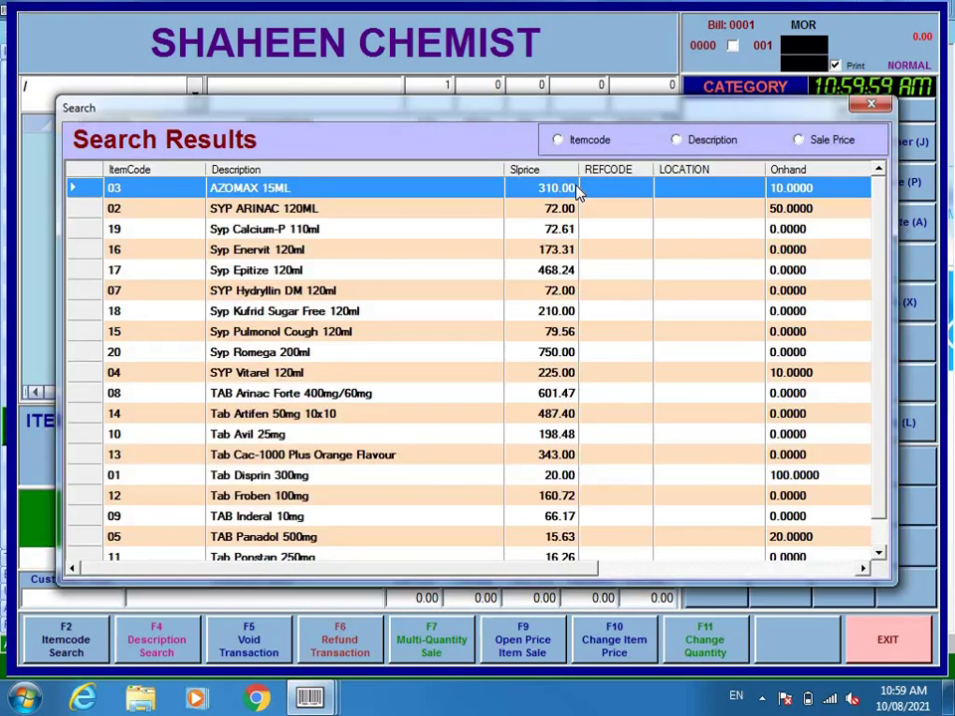
{"action": "key", "text": "Down"}
{"action": "key", "text": "Down"}
{"action": "key", "text": "Down"}
{"action": "key", "text": "Down"}
{"action": "key", "text": "Down"}
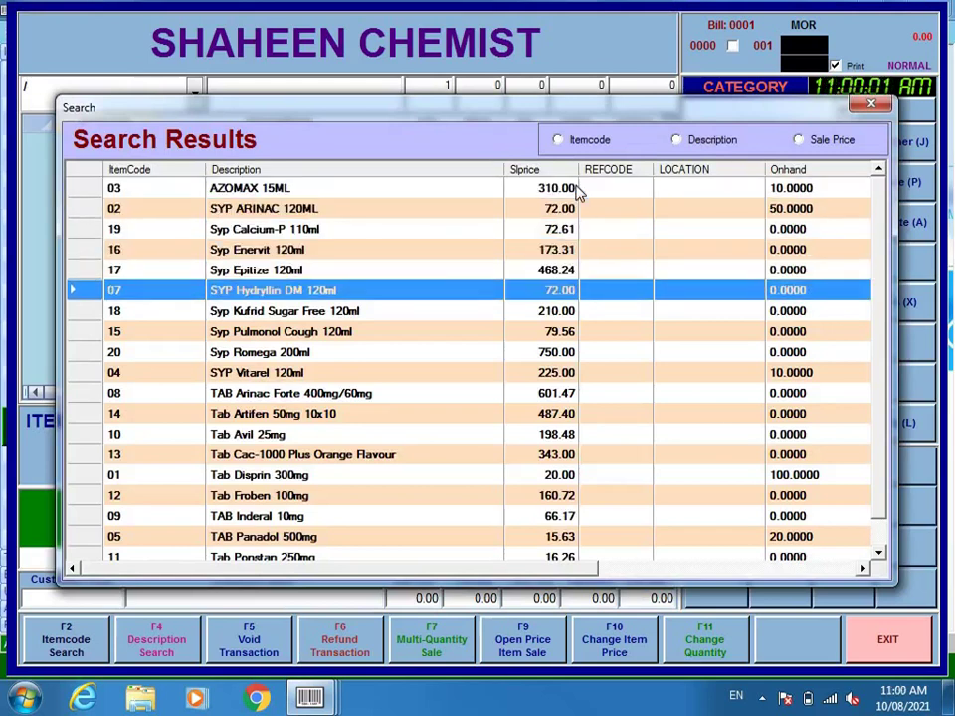
{"action": "key", "text": "Return"}
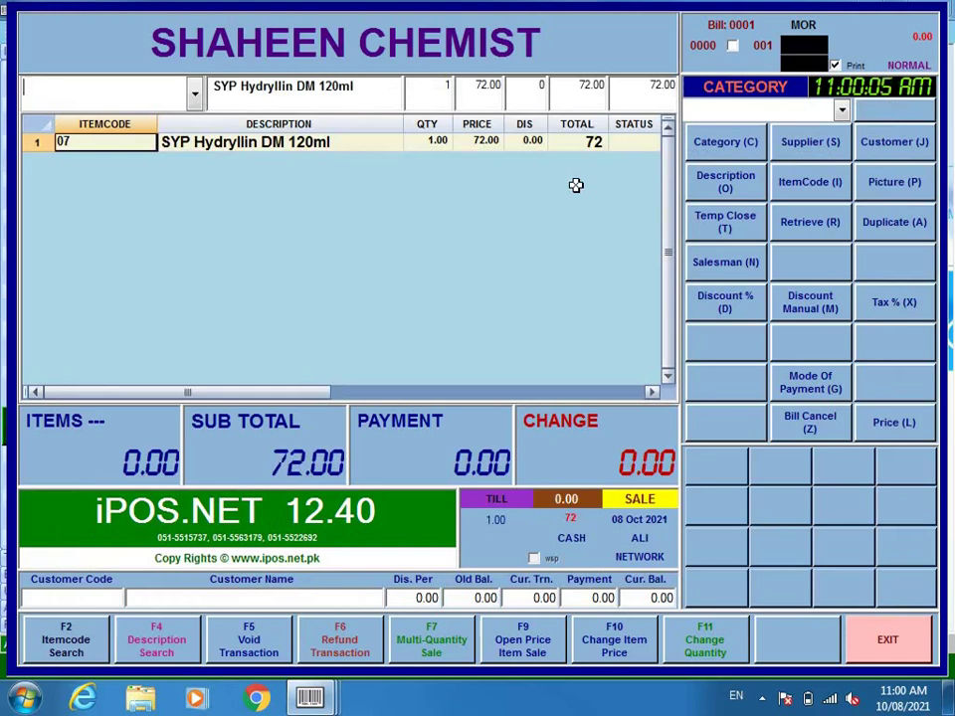
{"action": "type", "text": "03"}
{"action": "key", "text": "Return"}
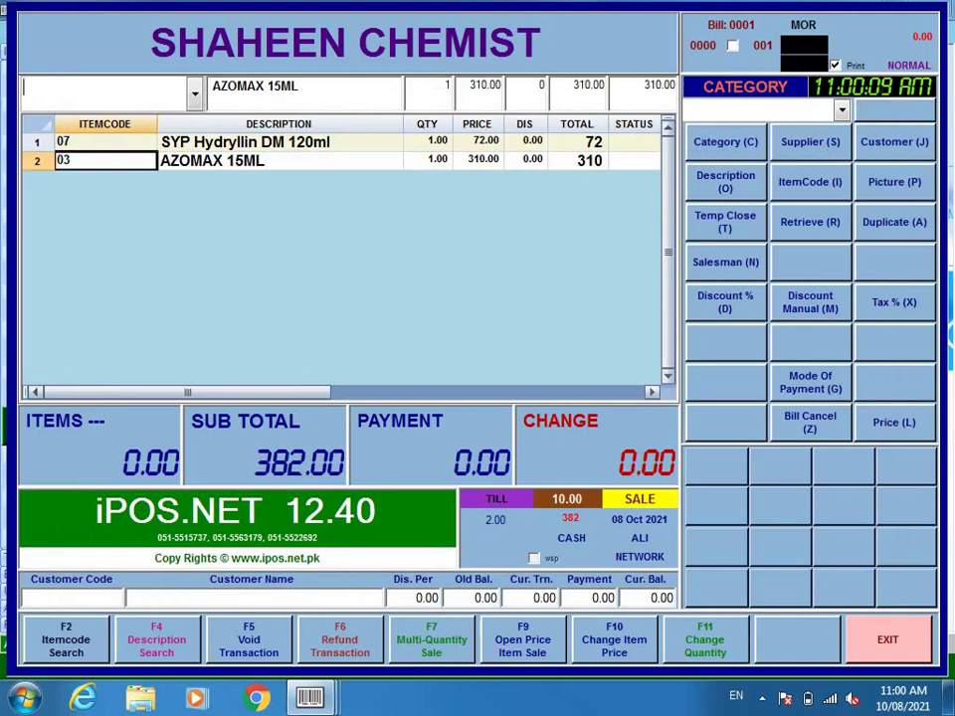
{"action": "type", "text": "5"}
{"action": "key", "text": "Return"}
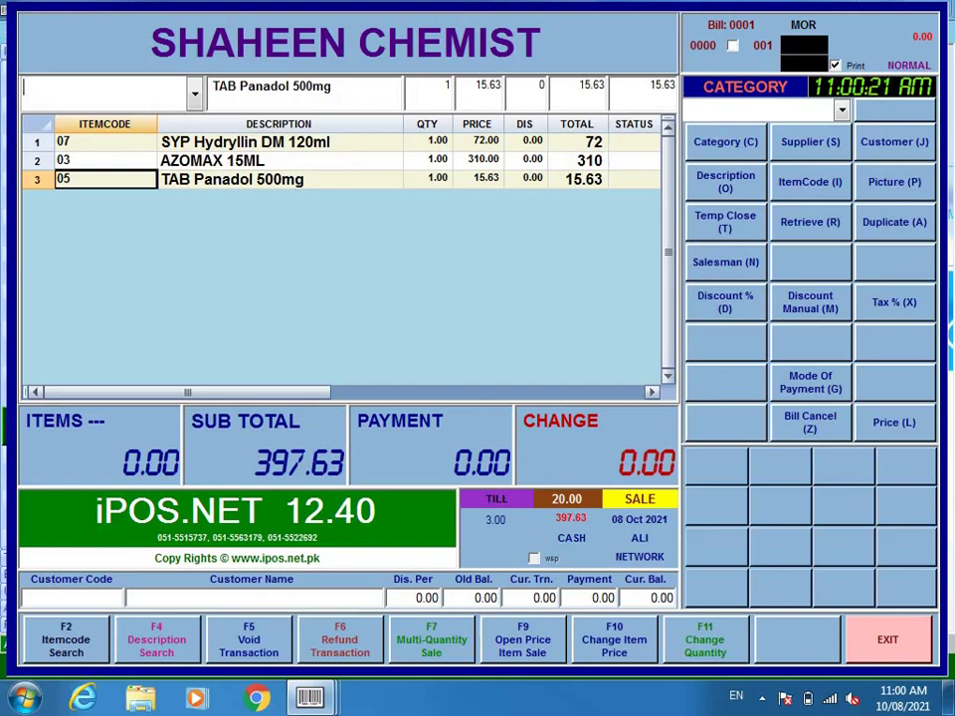
{"action": "type", "text": "/"}
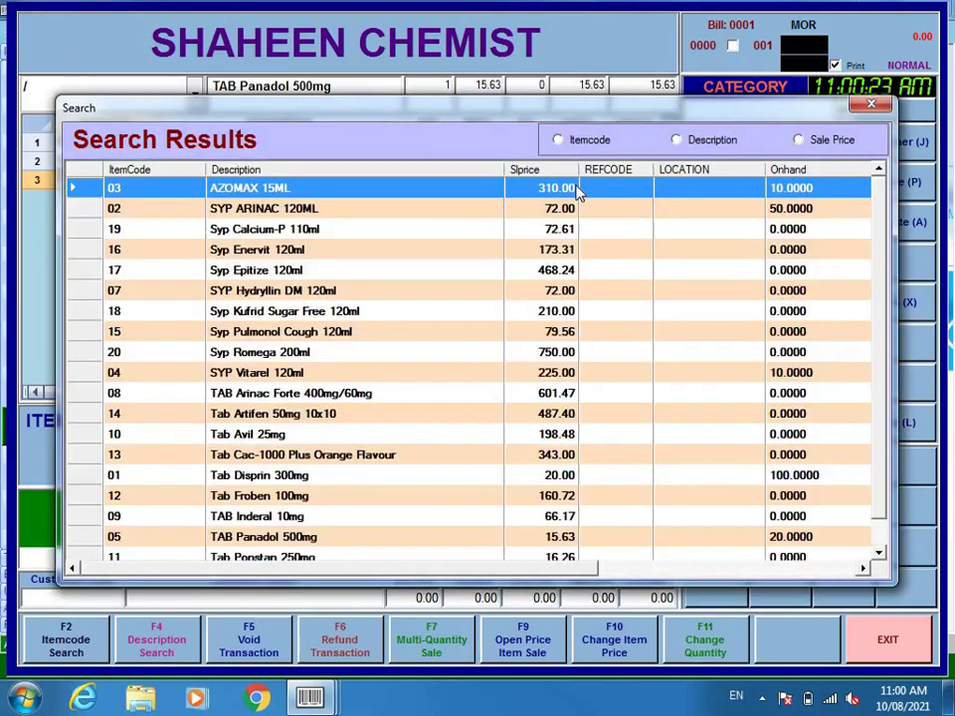
{"action": "key", "text": "Down"}
{"action": "key", "text": "Return"}
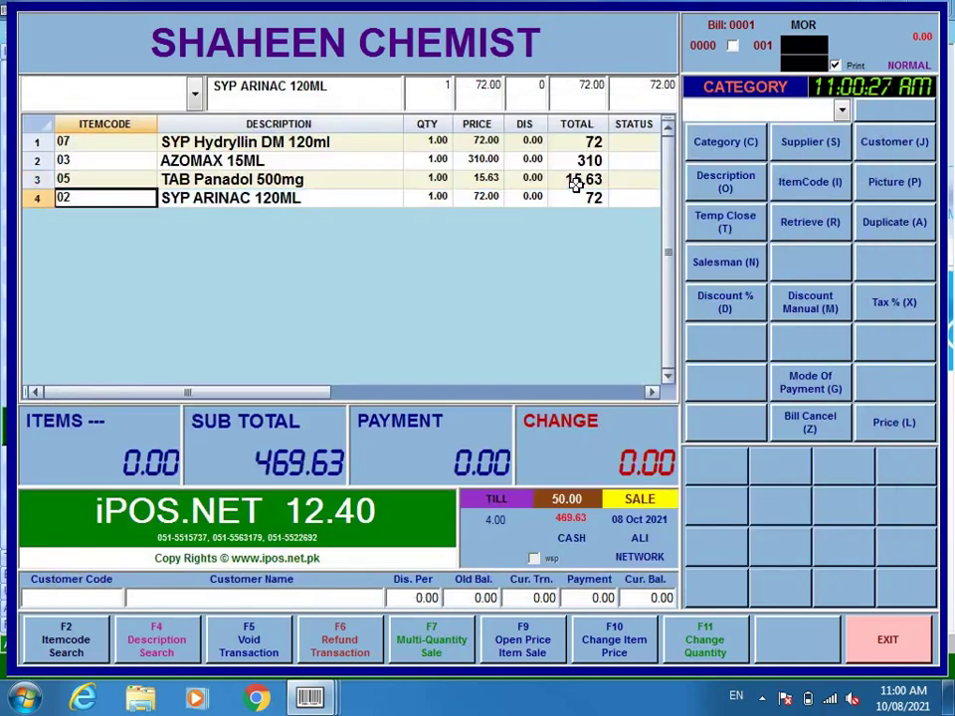
- Record a 1000 cash payment against the 469.63 bill, leaving 530.37 change
{"action": "key", "text": "Return"}
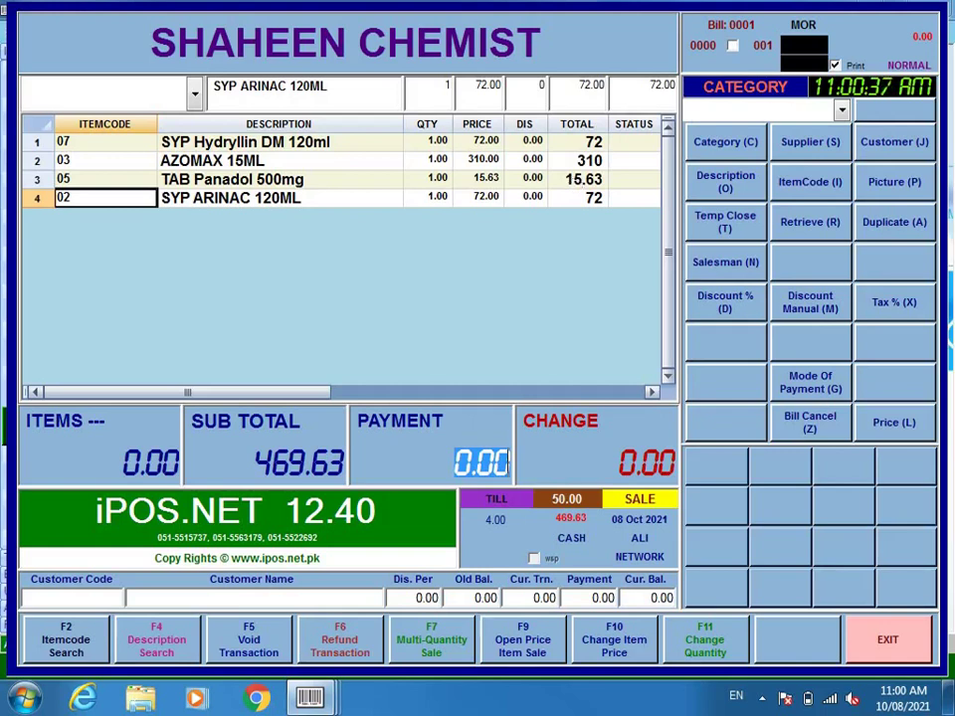
{"action": "type", "text": "1000"}
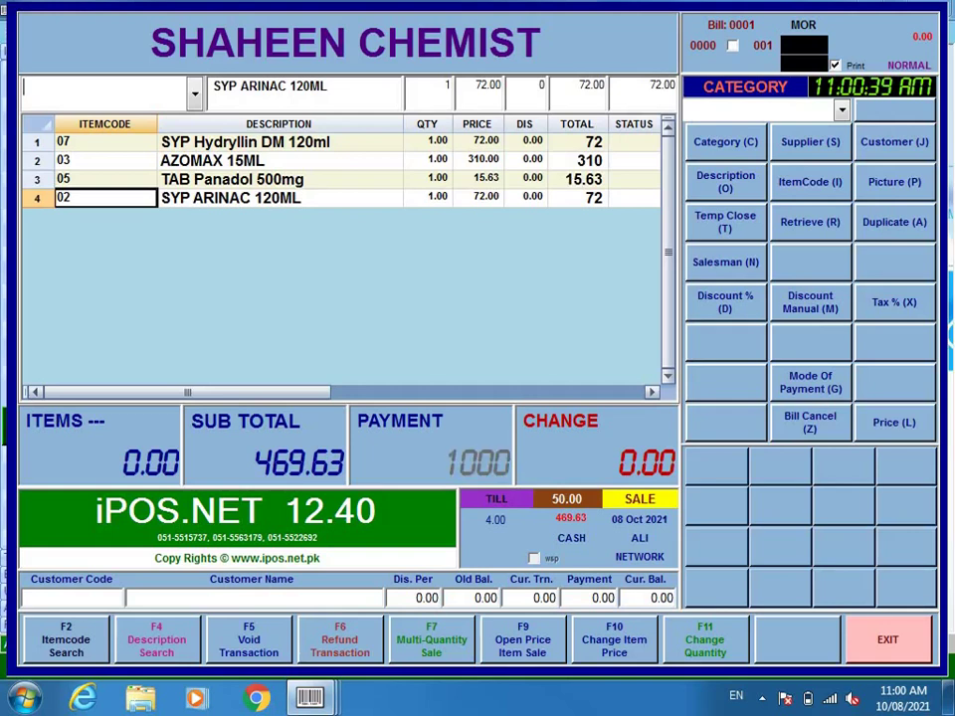
{"action": "key", "text": "Return"}
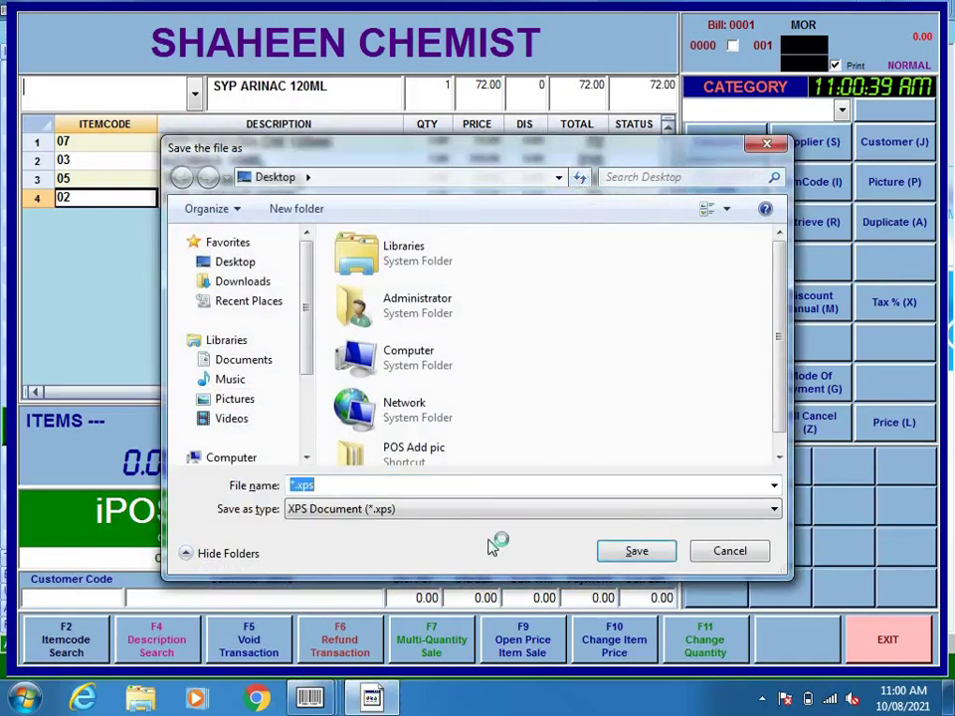
- Save the receipt to the desktop as pharmacy1, then reveal the desktop
{"action": "left_click", "coordinate": [237, 264]}
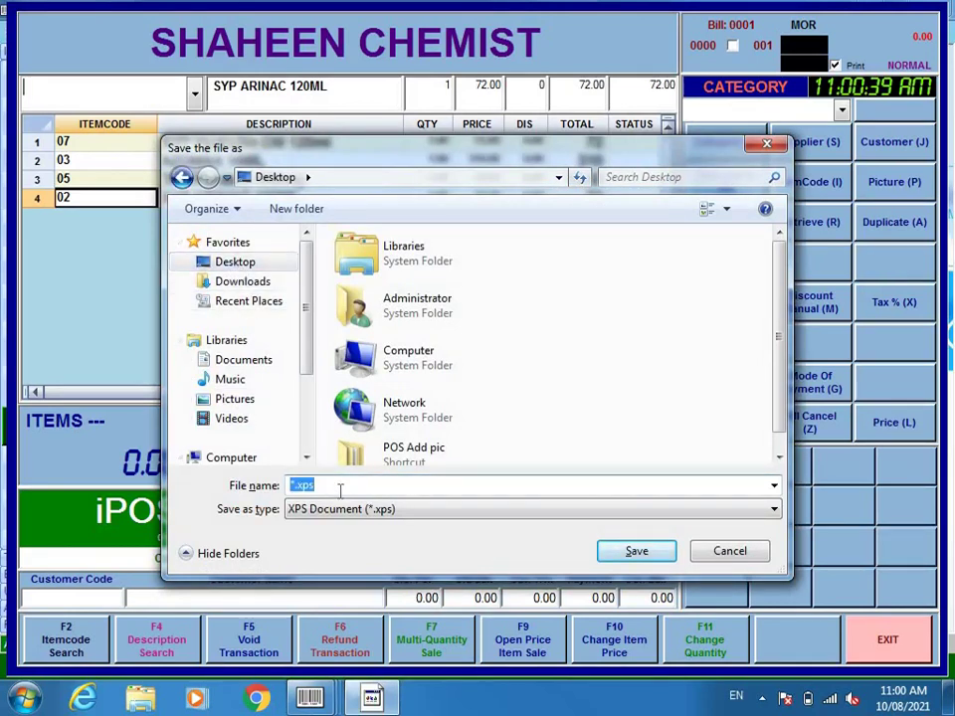
{"action": "type", "text": "pharmacy"}
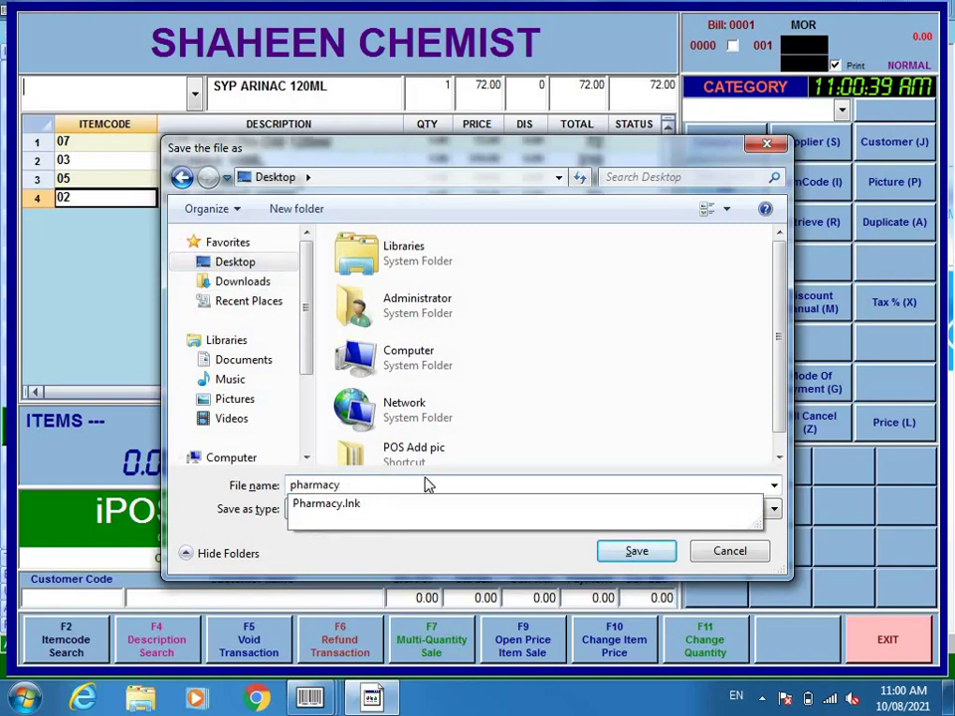
{"action": "type", "text": "1"}
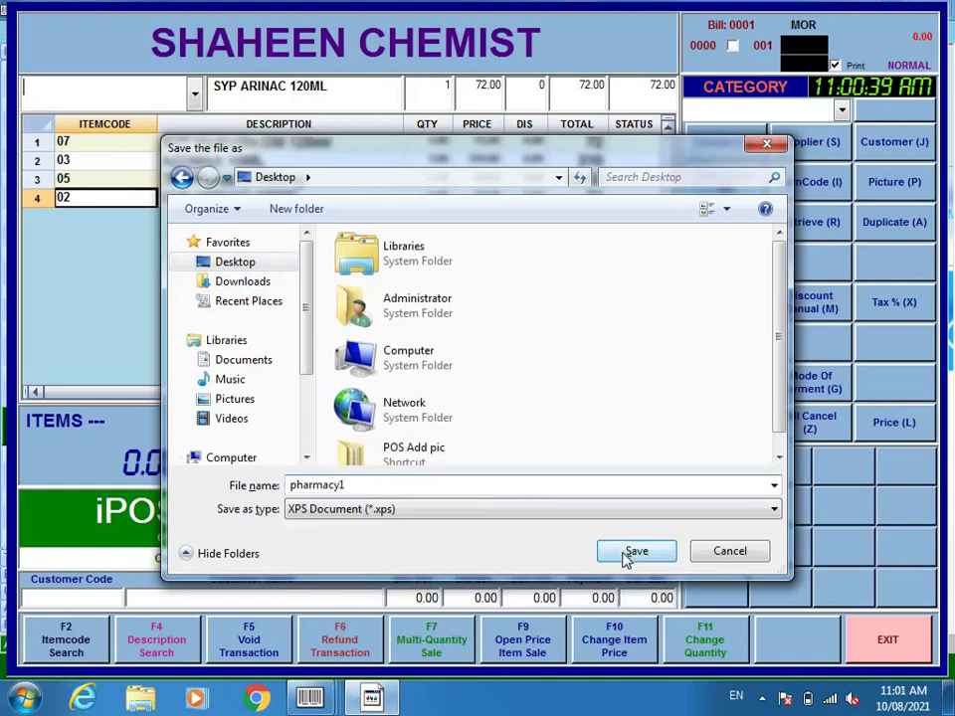
{"action": "left_click", "coordinate": [632, 552]}
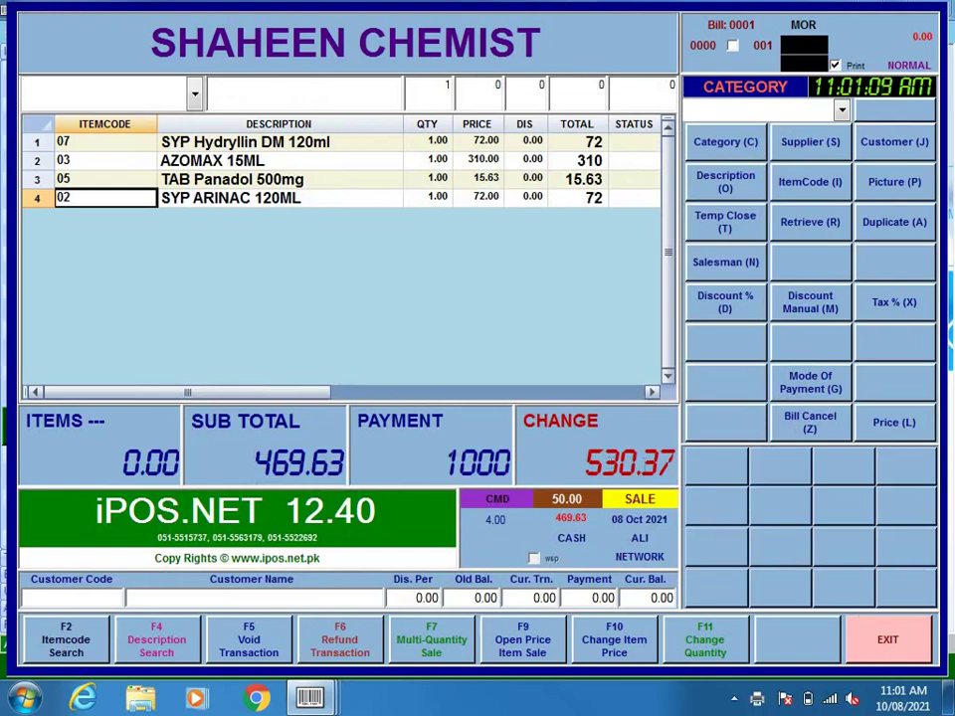
{"action": "left_click", "coordinate": [949, 698]}
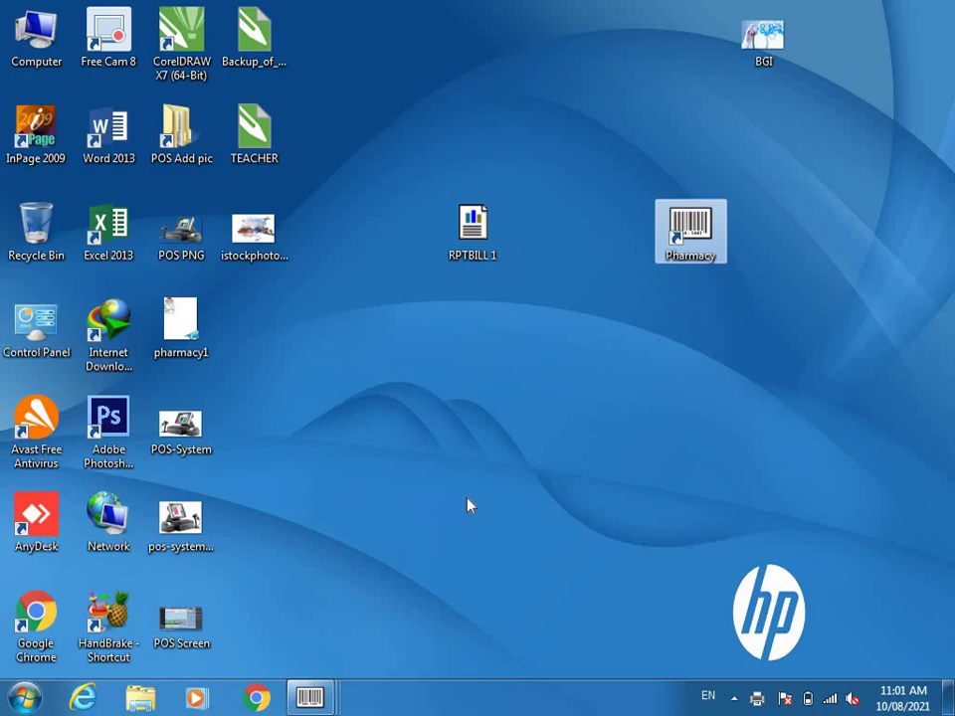
- Open the pharmacy1 receipt from the desktop in XPS Viewer
{"action": "double_click", "coordinate": [166, 324]}
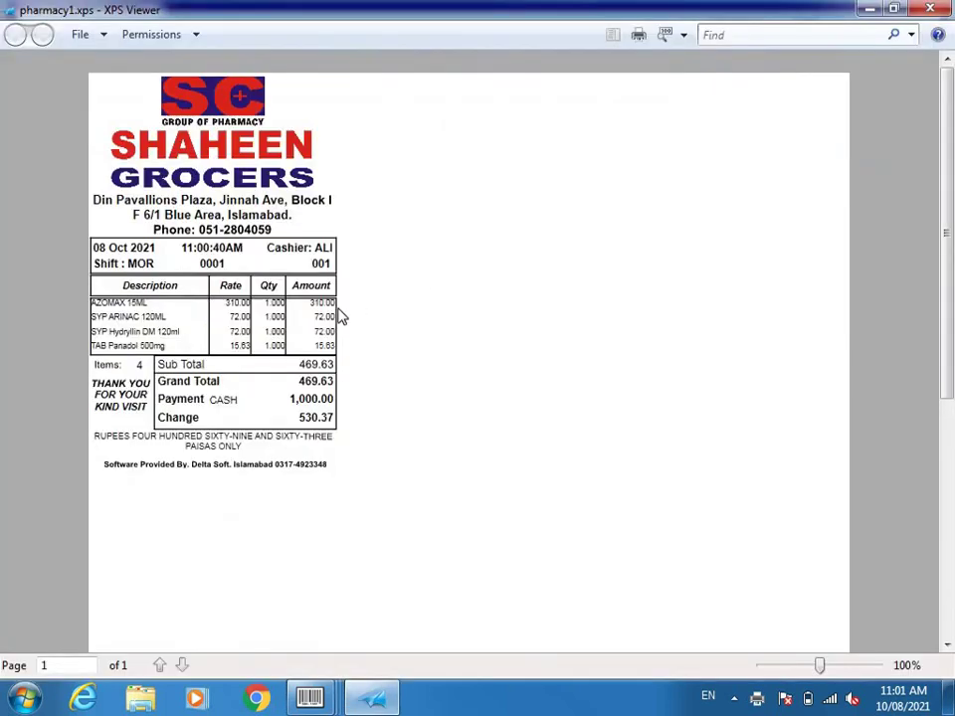
- Zoom the receipt to about 138% and highlight the item rows down to Sub Total
{"action": "left_click_drag", "start_coordinate": [823, 667], "coordinate": [828, 670]}
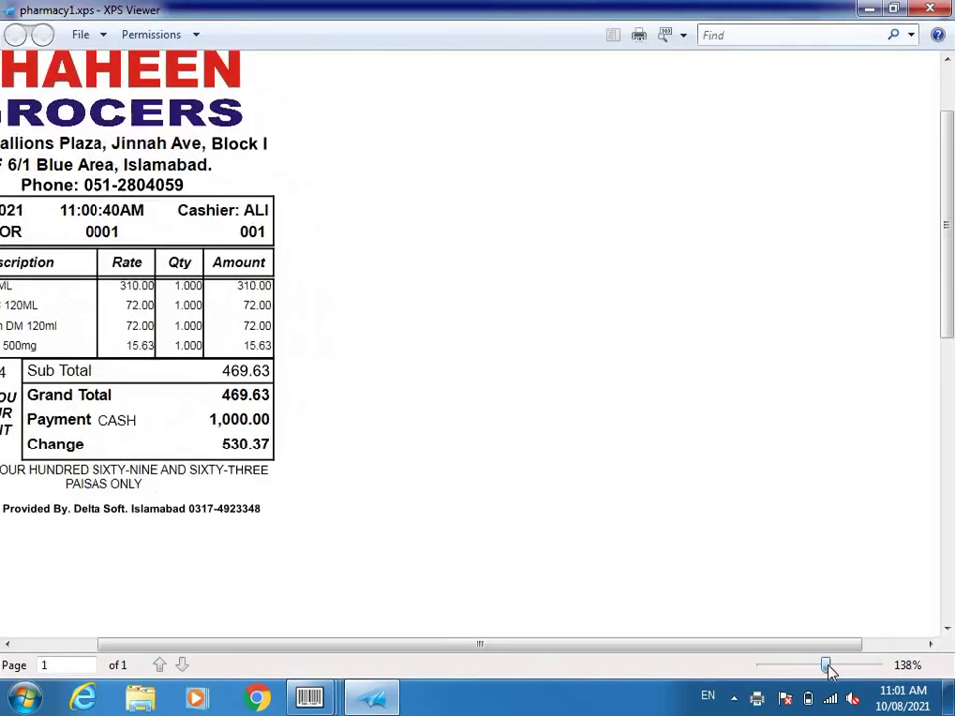
{"action": "left_click_drag", "start_coordinate": [264, 288], "coordinate": [479, 373]}
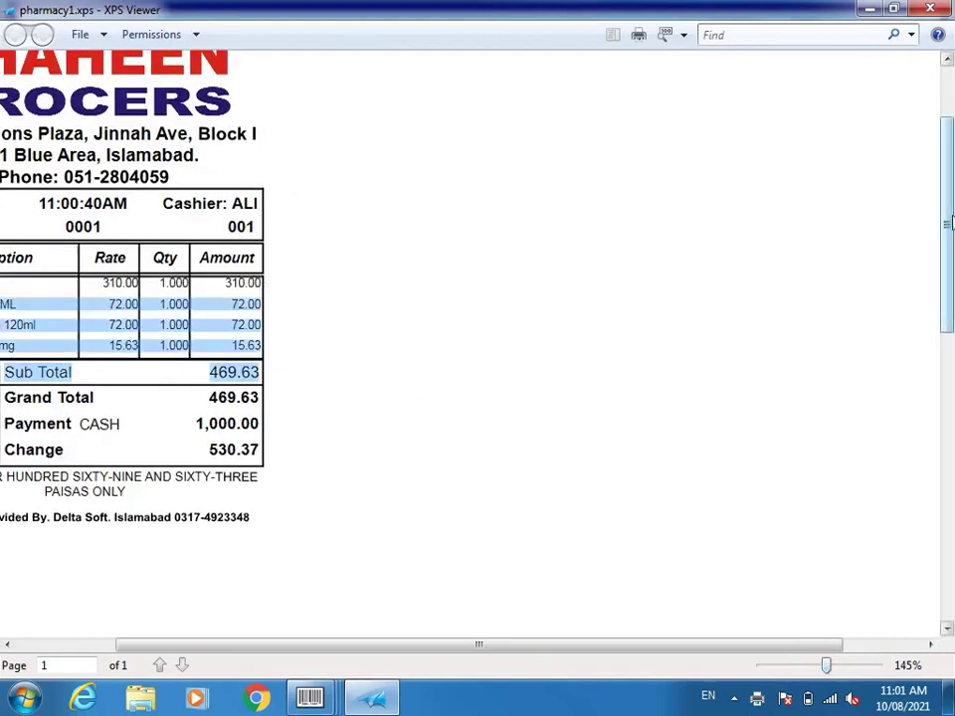
{"action": "left_click_drag", "start_coordinate": [948, 224], "coordinate": [947, 139]}
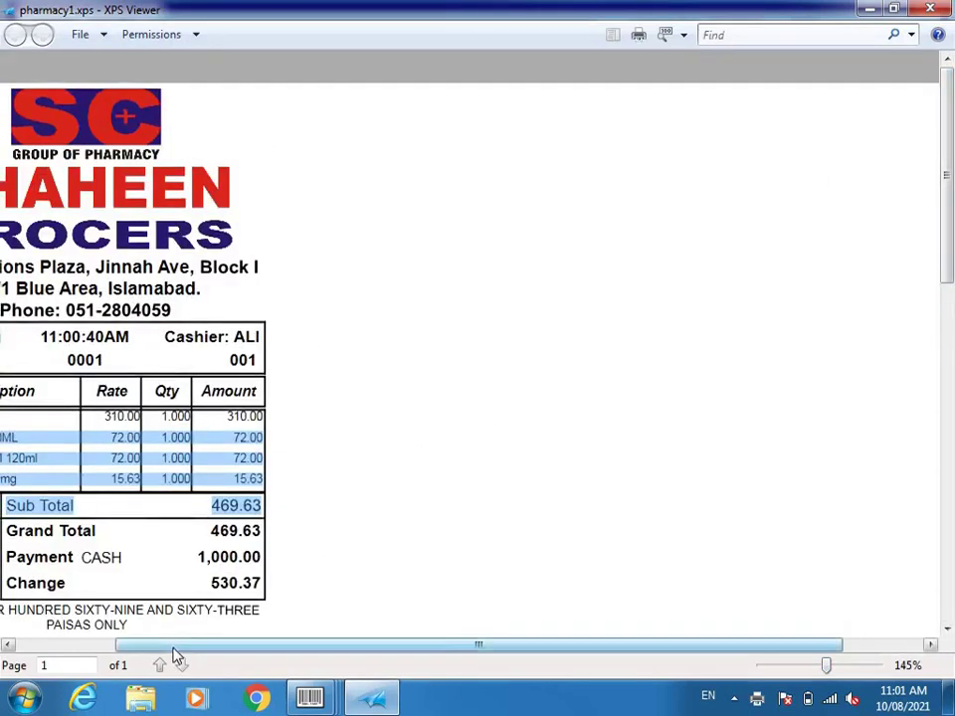
{"action": "left_click_drag", "start_coordinate": [172, 647], "coordinate": [32, 649]}
{"action": "left_click", "coordinate": [169, 443]}
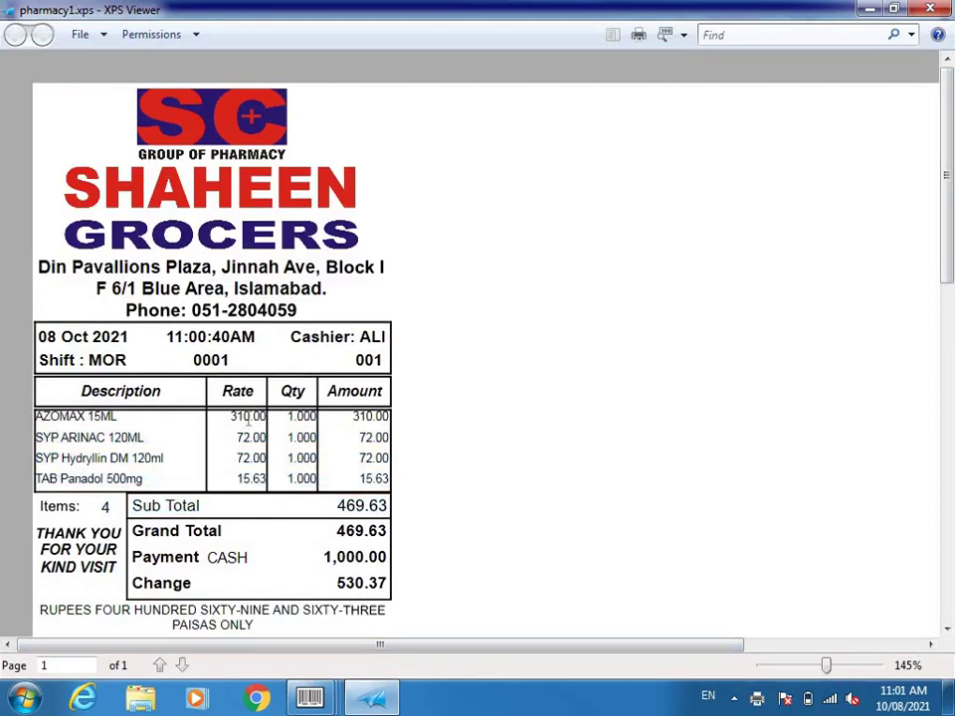
- Highlight Sub Total 469.63, the 1,000.00 CASH payment and 530.37 change, then close the viewer
{"action": "left_click_drag", "start_coordinate": [337, 505], "coordinate": [392, 506]}
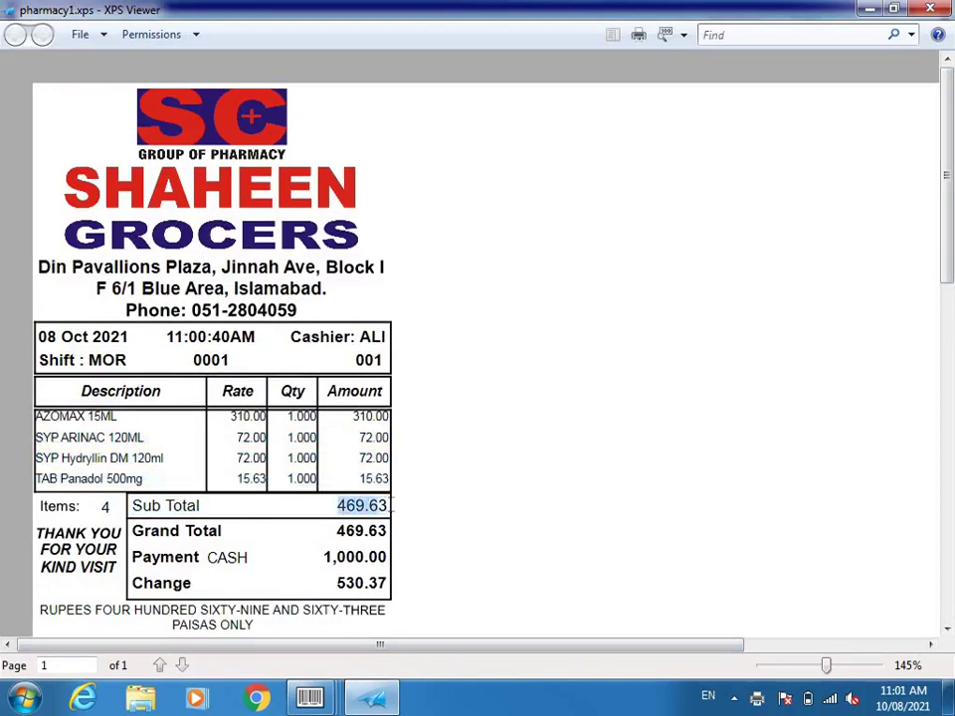
{"action": "left_click_drag", "start_coordinate": [320, 559], "coordinate": [389, 563]}
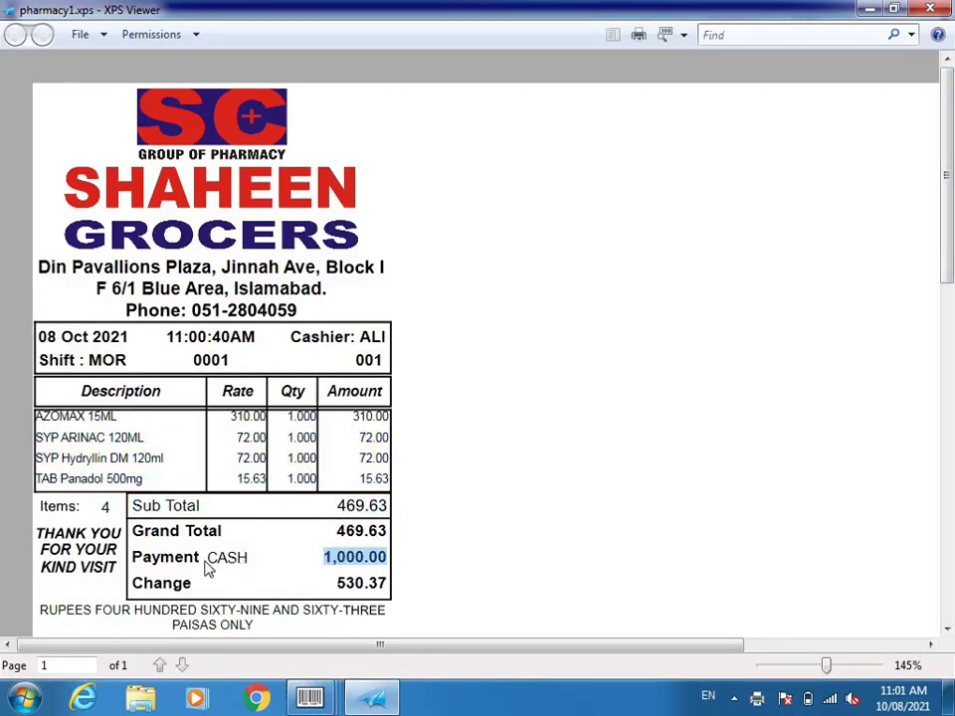
{"action": "left_click_drag", "start_coordinate": [207, 564], "coordinate": [252, 567]}
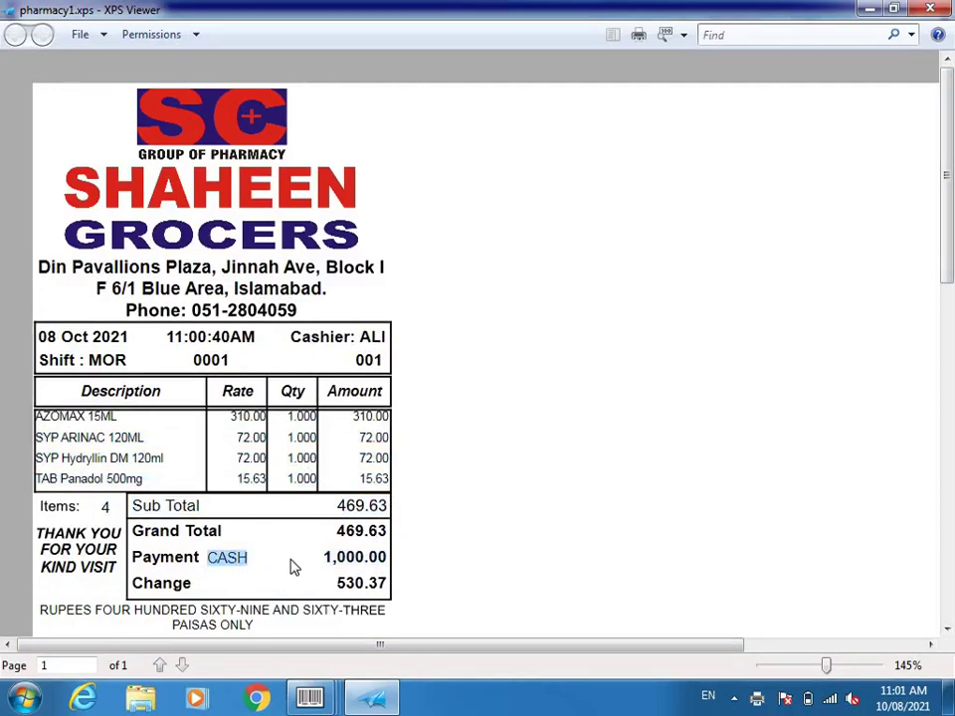
{"action": "left_click", "coordinate": [237, 565]}
{"action": "left_click_drag", "start_coordinate": [322, 564], "coordinate": [398, 565]}
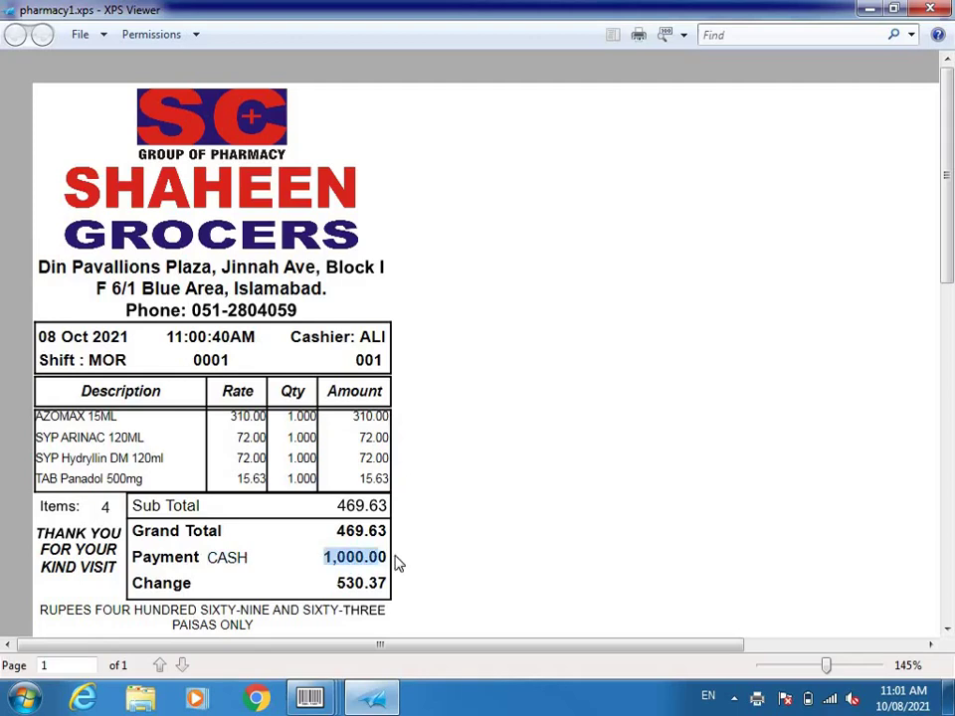
{"action": "left_click_drag", "start_coordinate": [337, 585], "coordinate": [370, 585]}
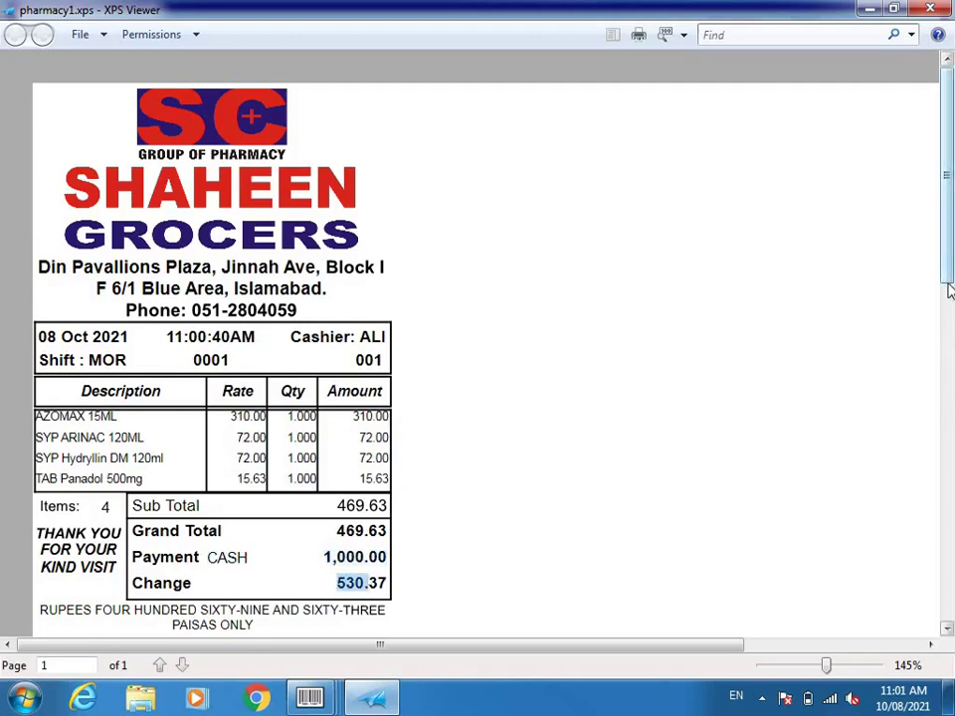
{"action": "left_click_drag", "start_coordinate": [950, 282], "coordinate": [950, 393]}
{"action": "scroll", "coordinate": [949, 393], "scroll_direction": "up", "scroll_amount": 3}
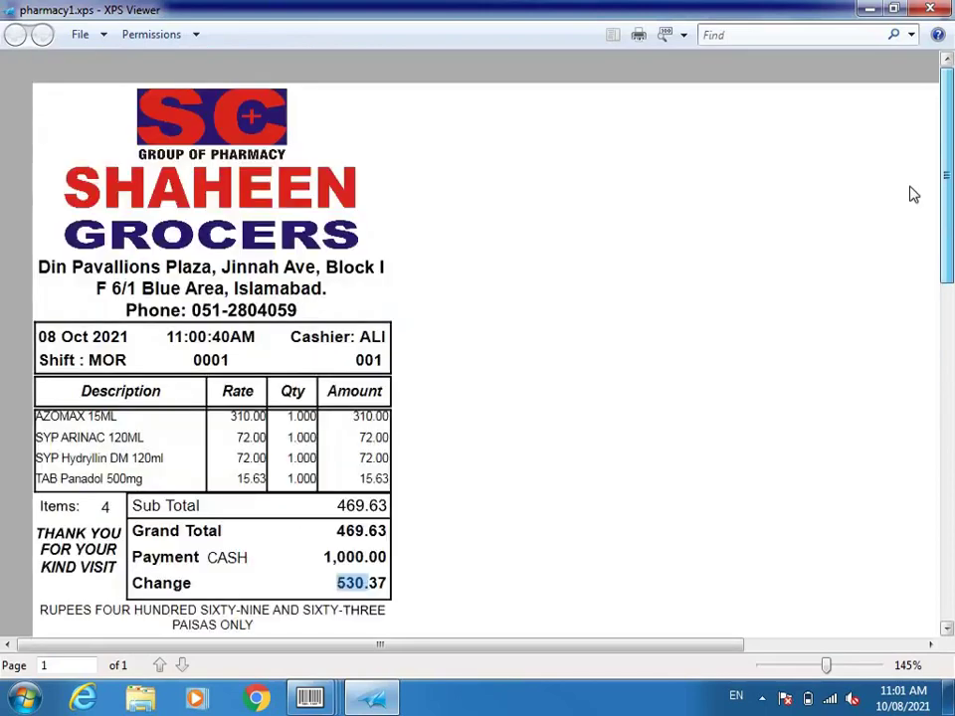
{"action": "left_click", "coordinate": [946, 8]}
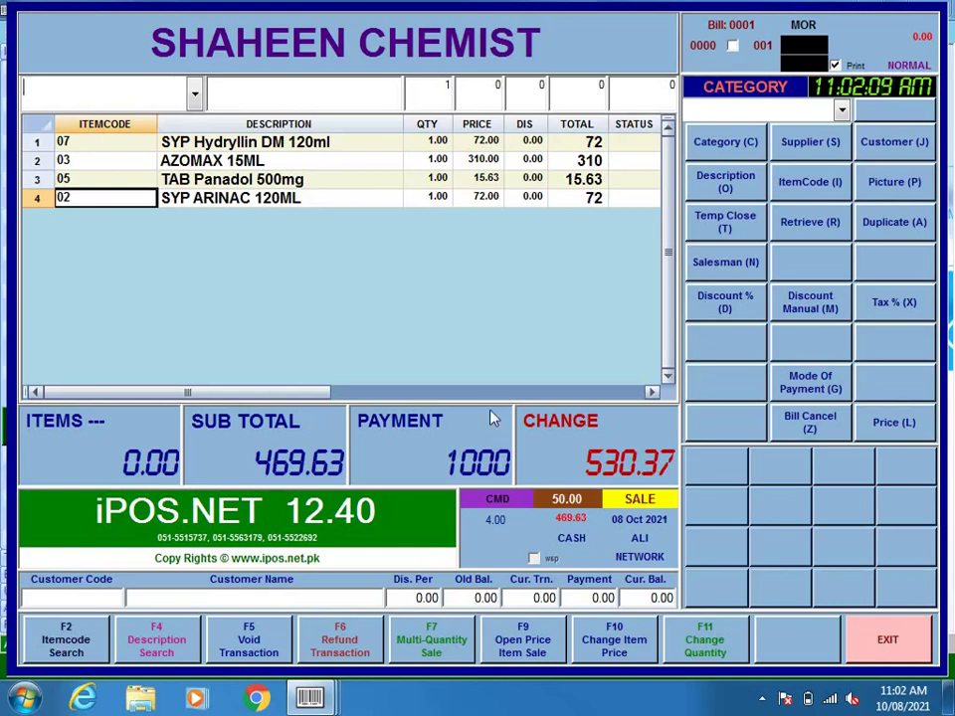
- Start a new Shaheen Chemist bill with items 01–05, Tab Disprin 300mg through TAB Panadol 500mg
{"action": "key", "text": "Escape"}
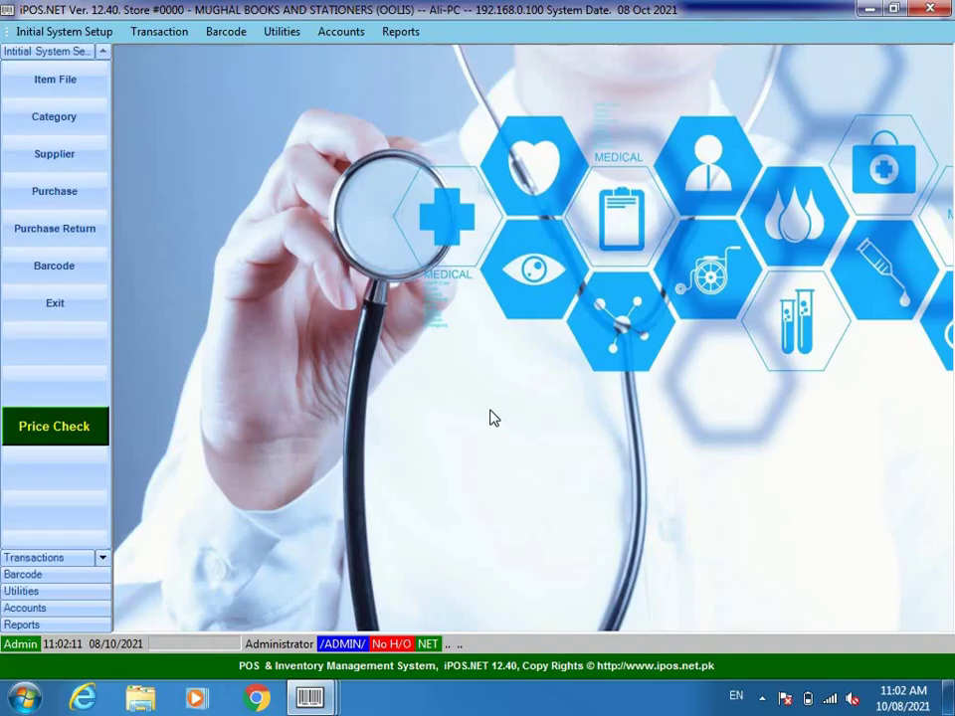
{"action": "mouse_move", "coordinate": [309, 696]}
{"action": "left_click", "coordinate": [494, 590]}
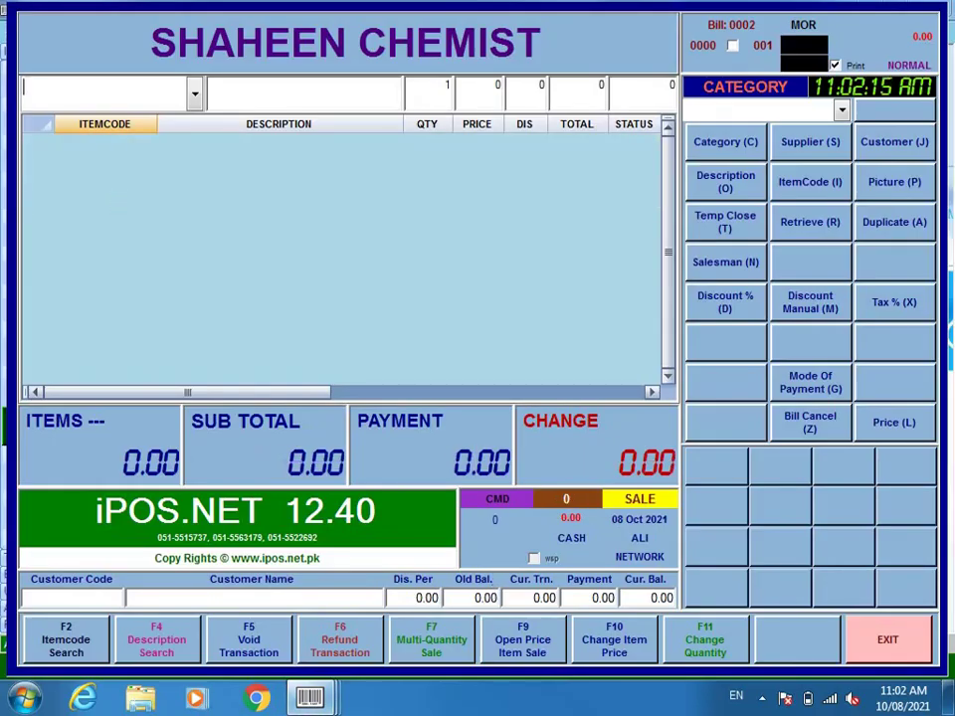
{"action": "type", "text": "01"}
{"action": "key", "text": "Return"}
{"action": "type", "text": "02"}
{"action": "key", "text": "Return"}
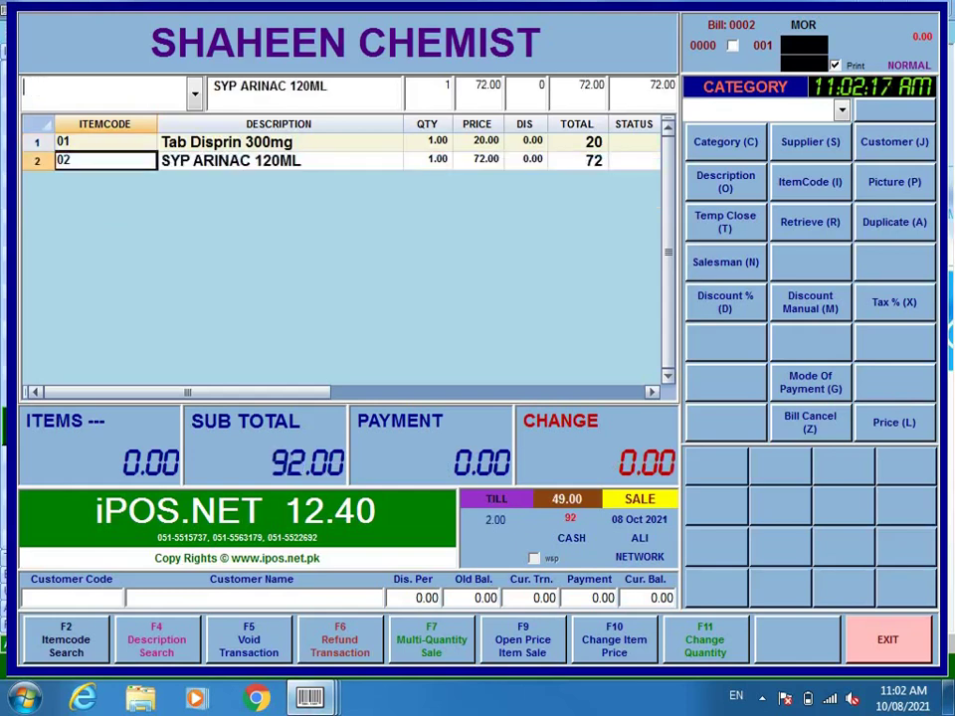
{"action": "type", "text": "03"}
{"action": "key", "text": "Return"}
{"action": "type", "text": "04"}
{"action": "key", "text": "Return"}
{"action": "type", "text": "0"}
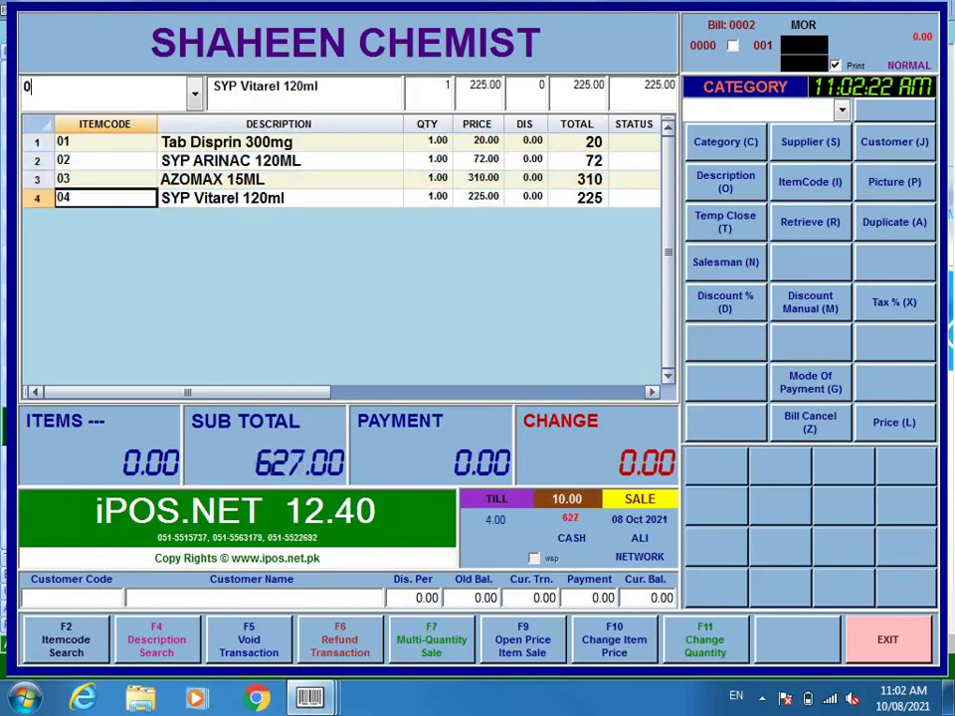
{"action": "type", "text": "5"}
{"action": "key", "text": "Return"}
- Add items 06–09 (Surbex-Z, Hydryllin DM, Arinac Forte, Inderal 10mg) and pay 2000 cash
{"action": "type", "text": "06"}
{"action": "key", "text": "Return"}
{"action": "type", "text": "07"}
{"action": "key", "text": "Return"}
{"action": "type", "text": "0"}
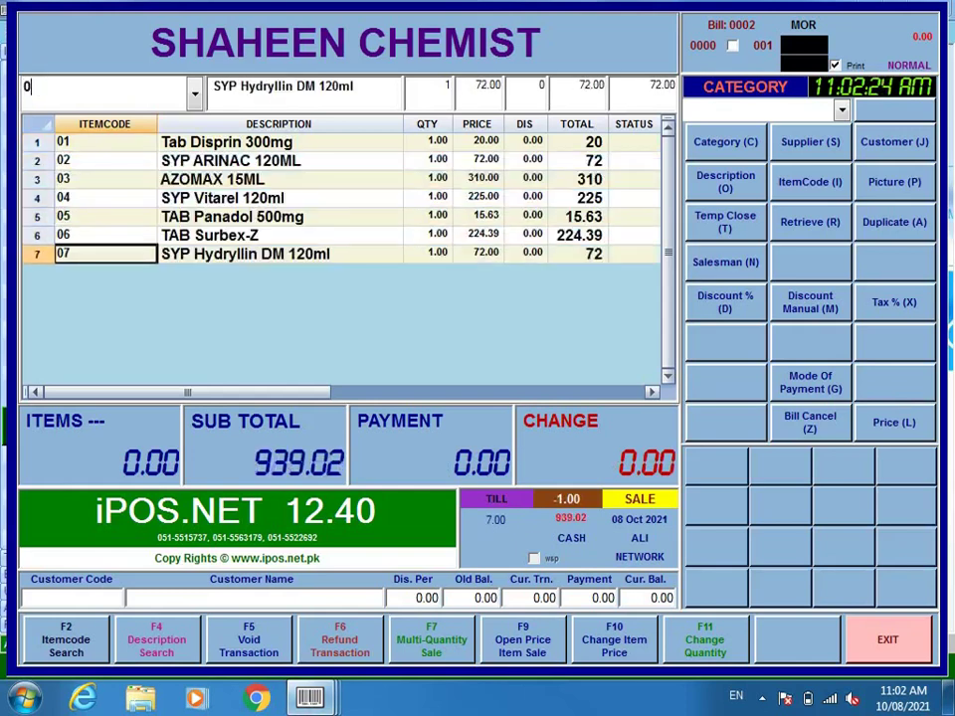
{"action": "type", "text": "8"}
{"action": "key", "text": "Return"}
{"action": "type", "text": "09"}
{"action": "key", "text": "Return"}
{"action": "key", "text": "Return"}
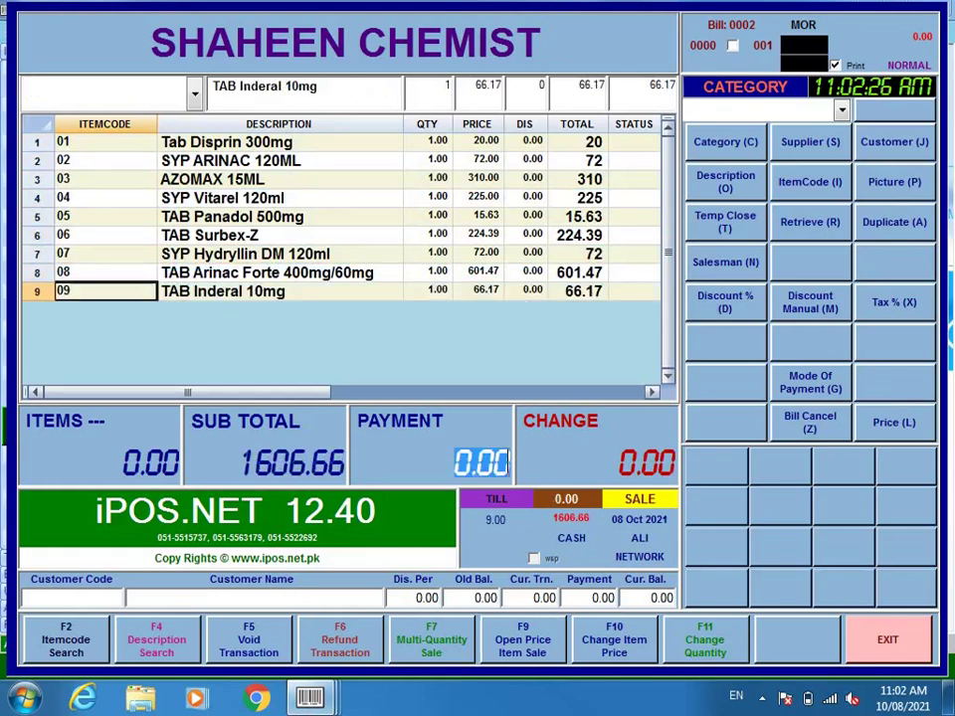
{"action": "type", "text": "2000"}
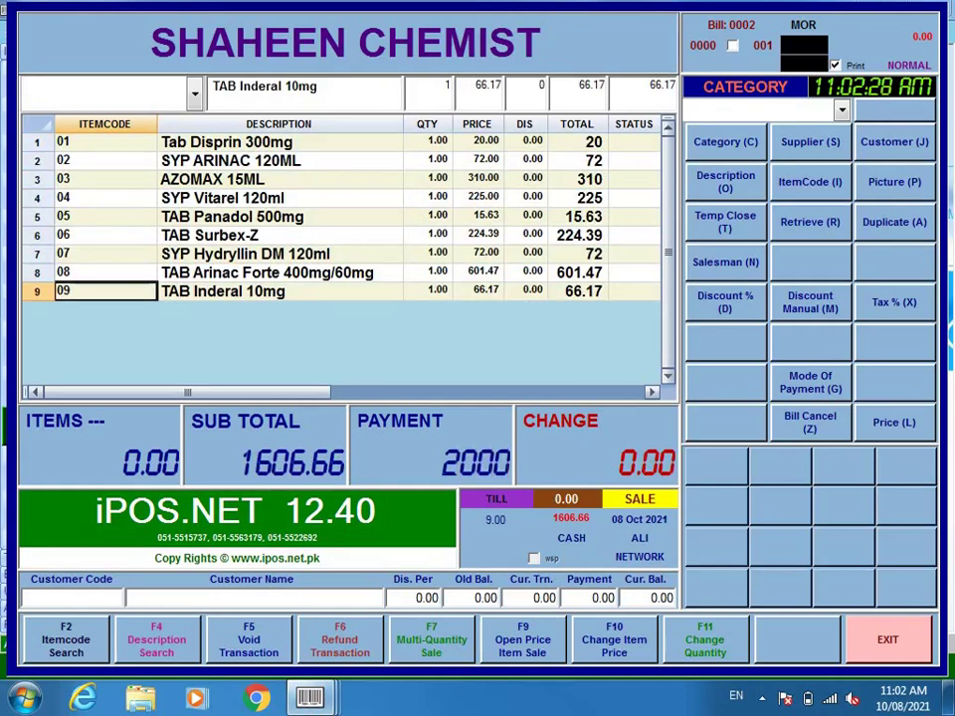
{"action": "key", "text": "Return"}
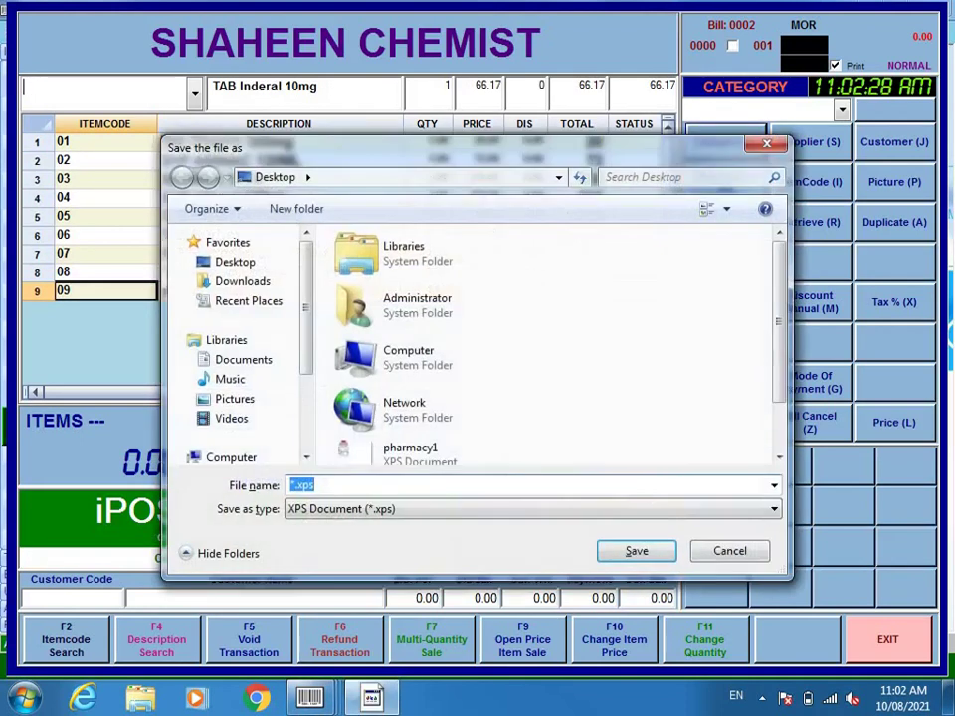